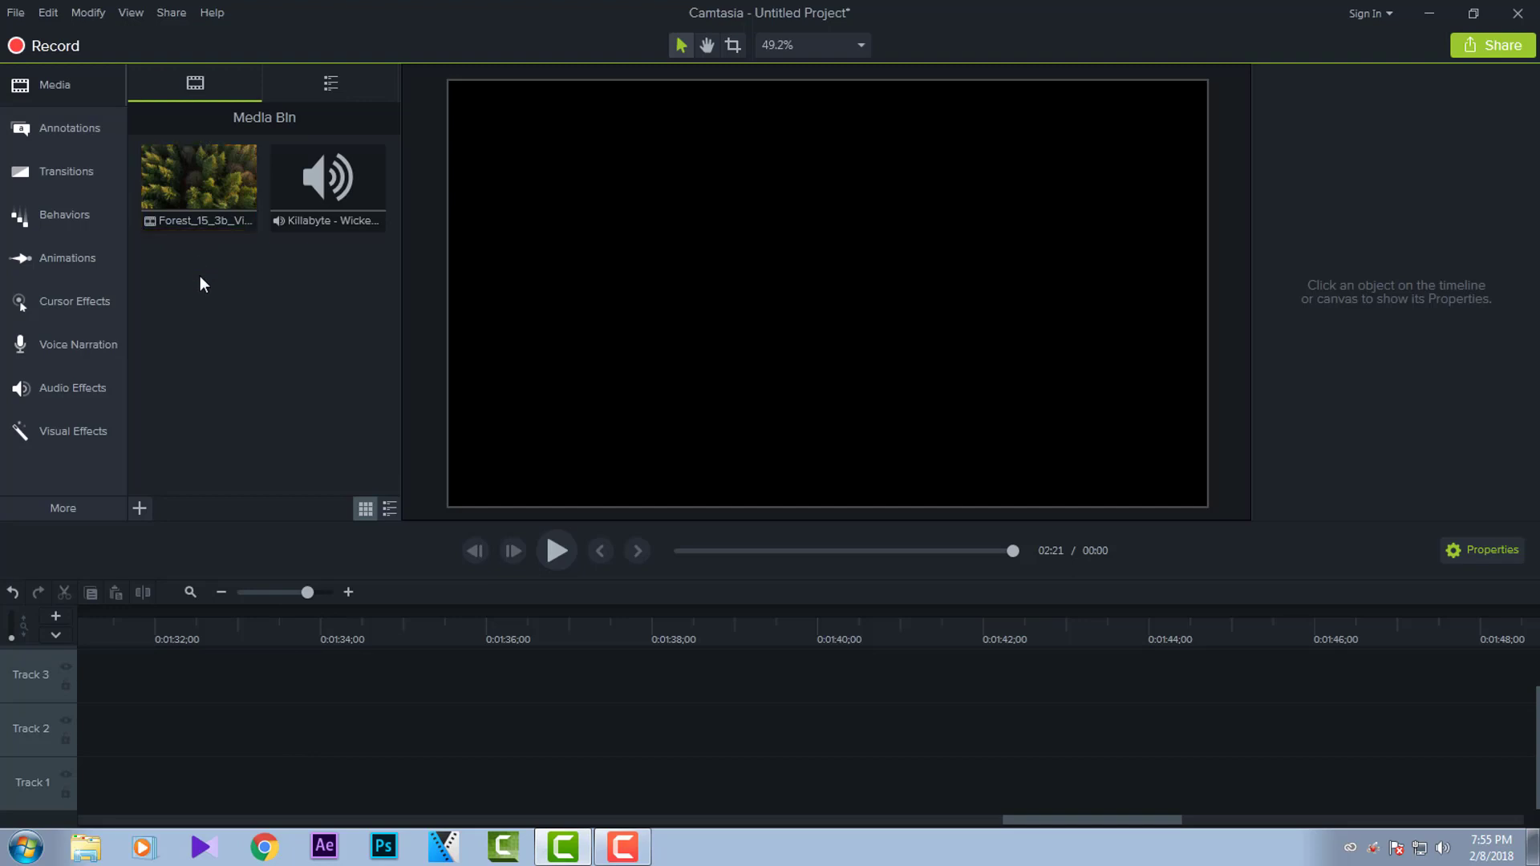
- Select the forest drone clip in the Media Bin to check its details
click(195, 177)
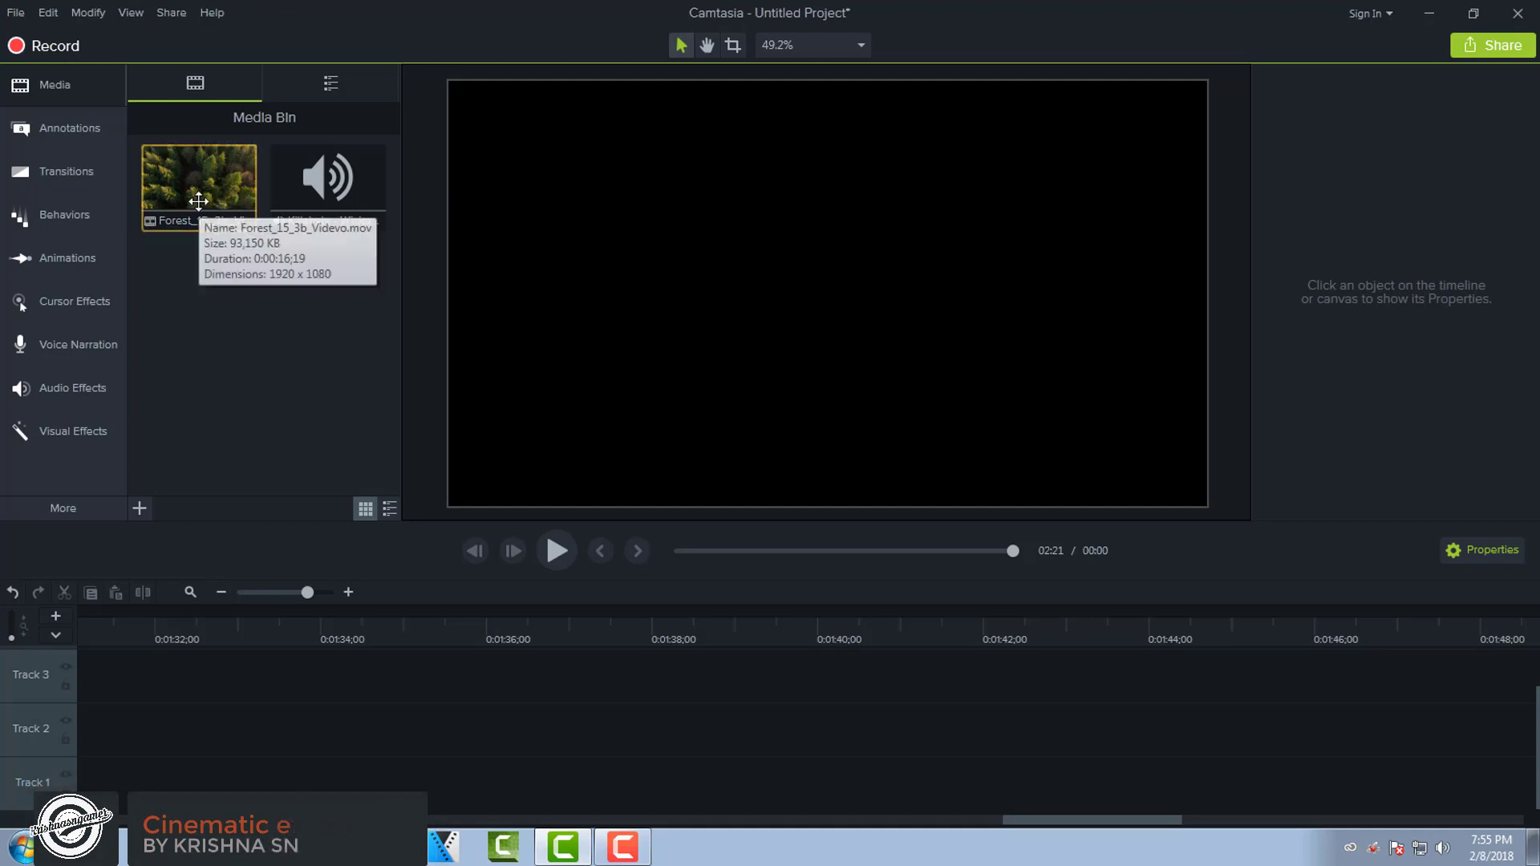
- Drag the forest drone clip from the Media Bin onto Track 1
click(215, 325)
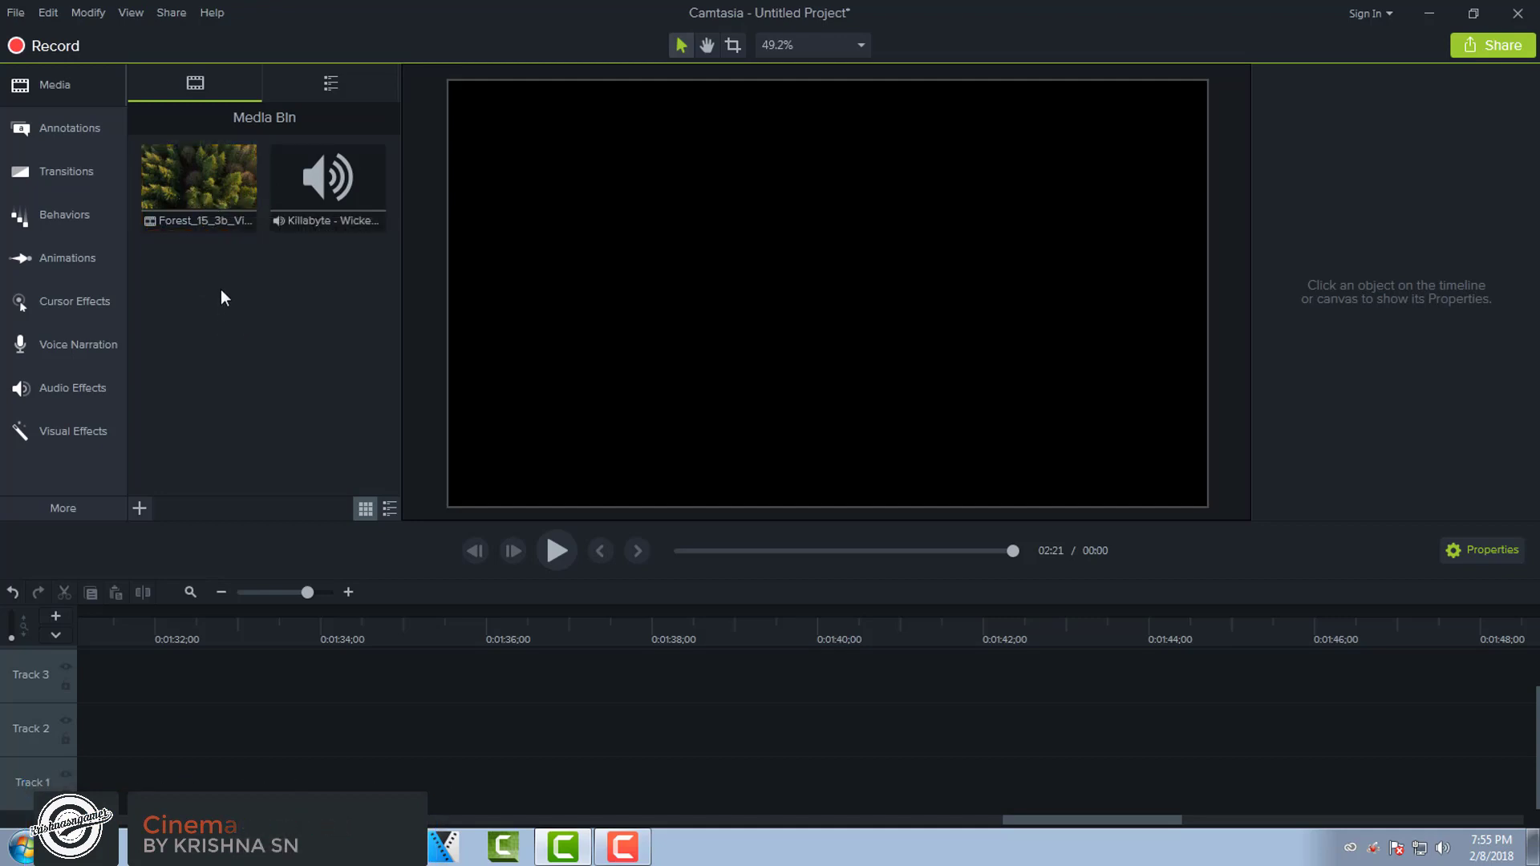
drag(199, 180, 210, 301)
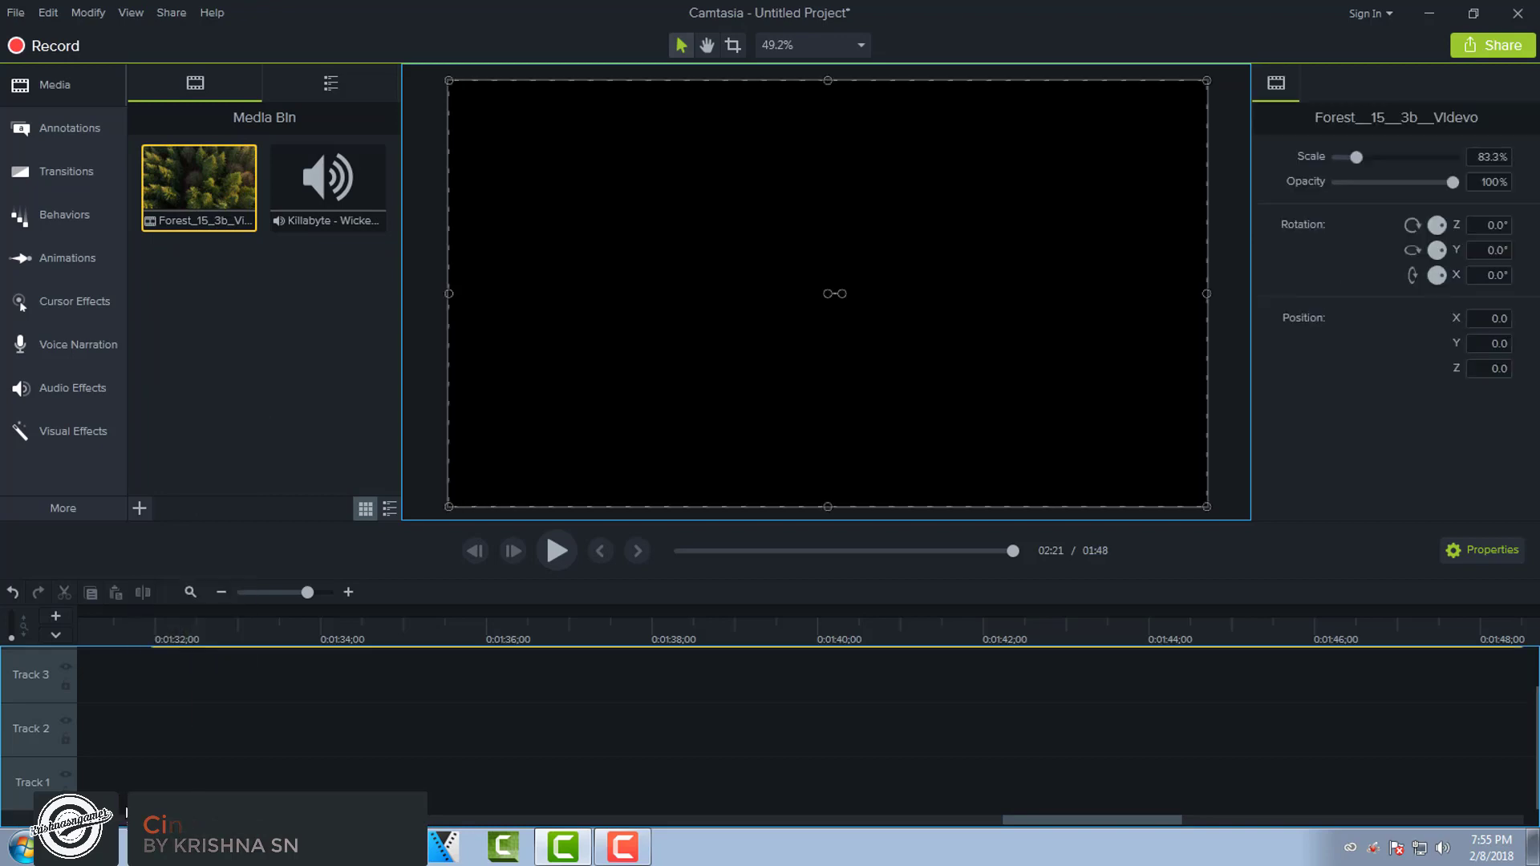
drag(278, 676, 168, 783)
click(287, 731)
click(276, 786)
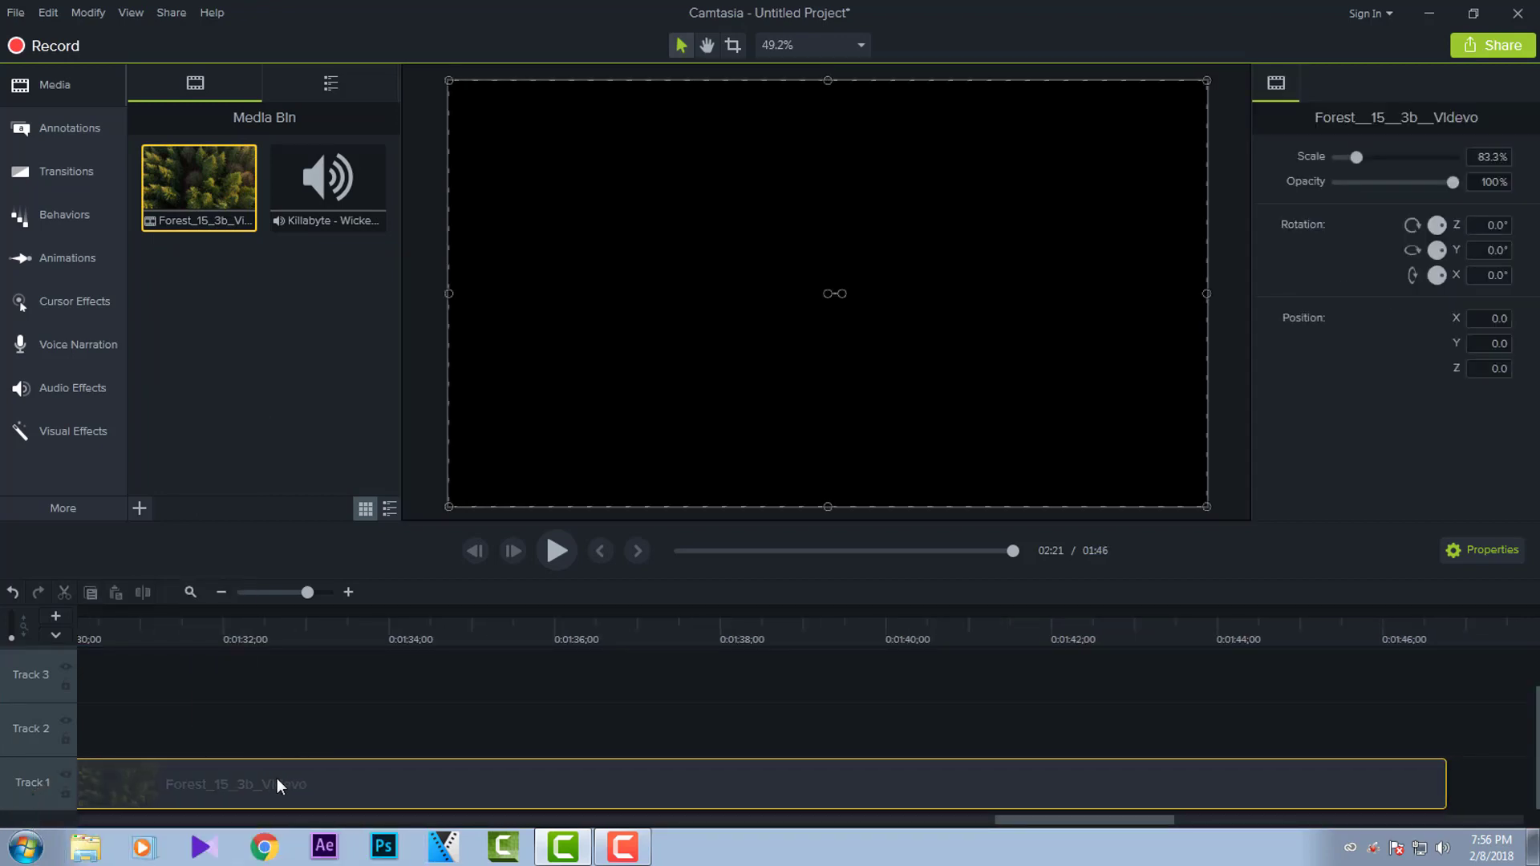
drag(1119, 821, 579, 822)
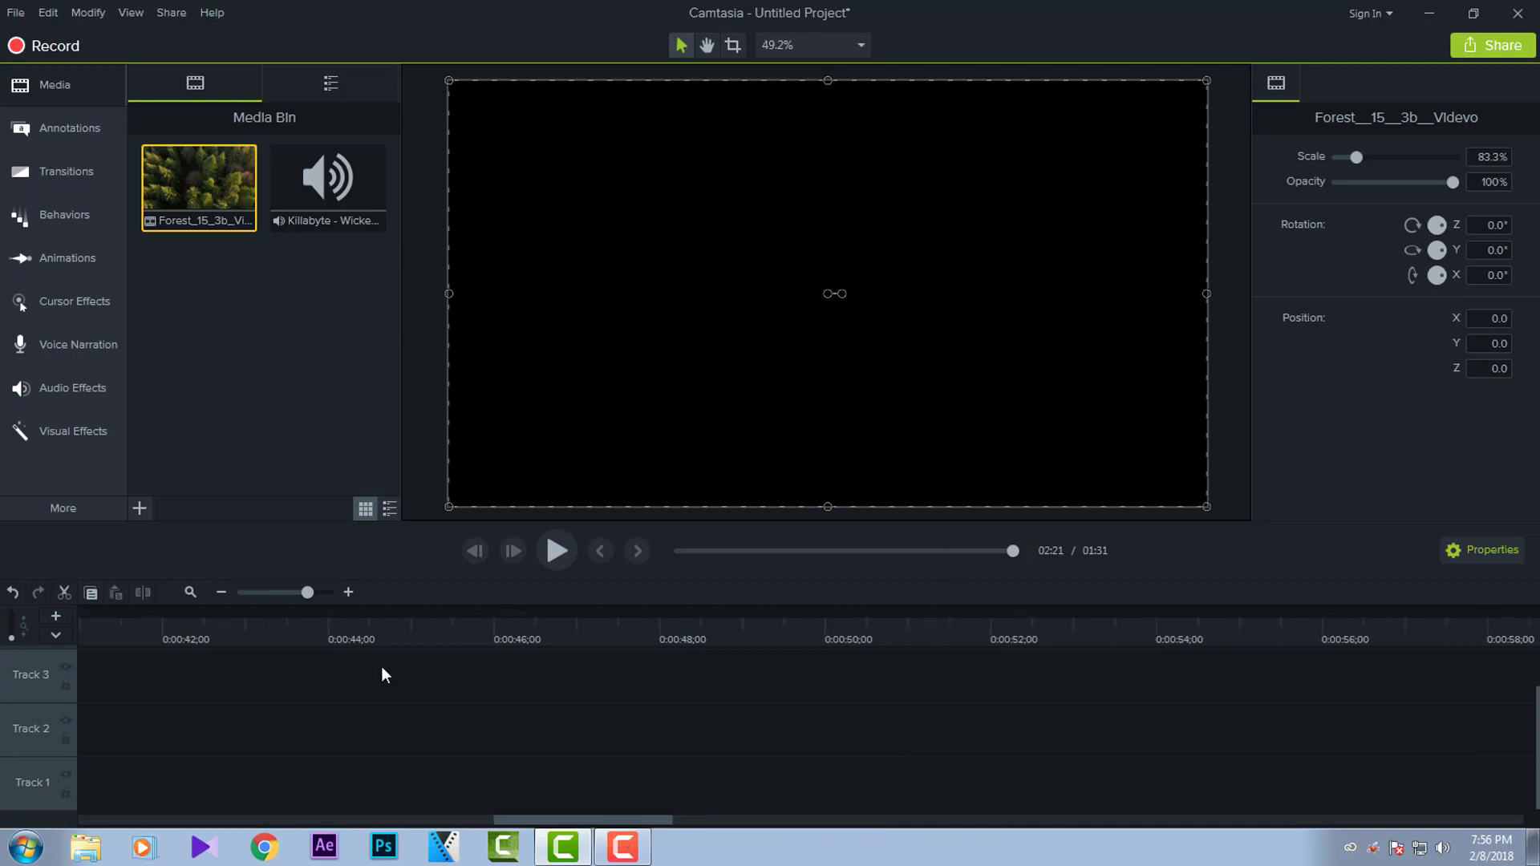
- Snap the forest clip to 0:00 on Track 1 and return the playhead to the start
click(221, 593)
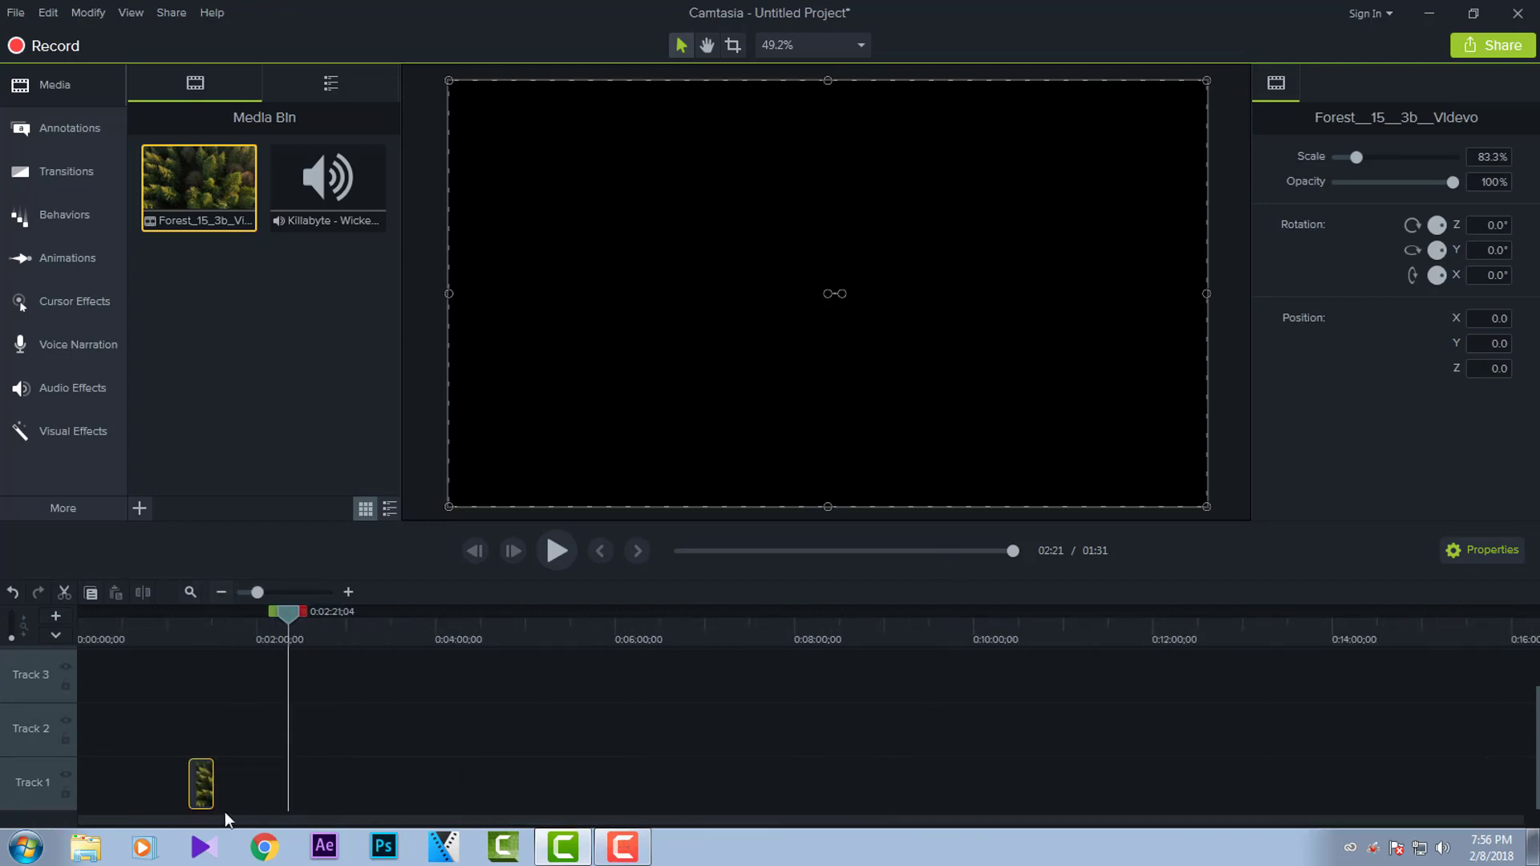
click(350, 592)
click(350, 592)
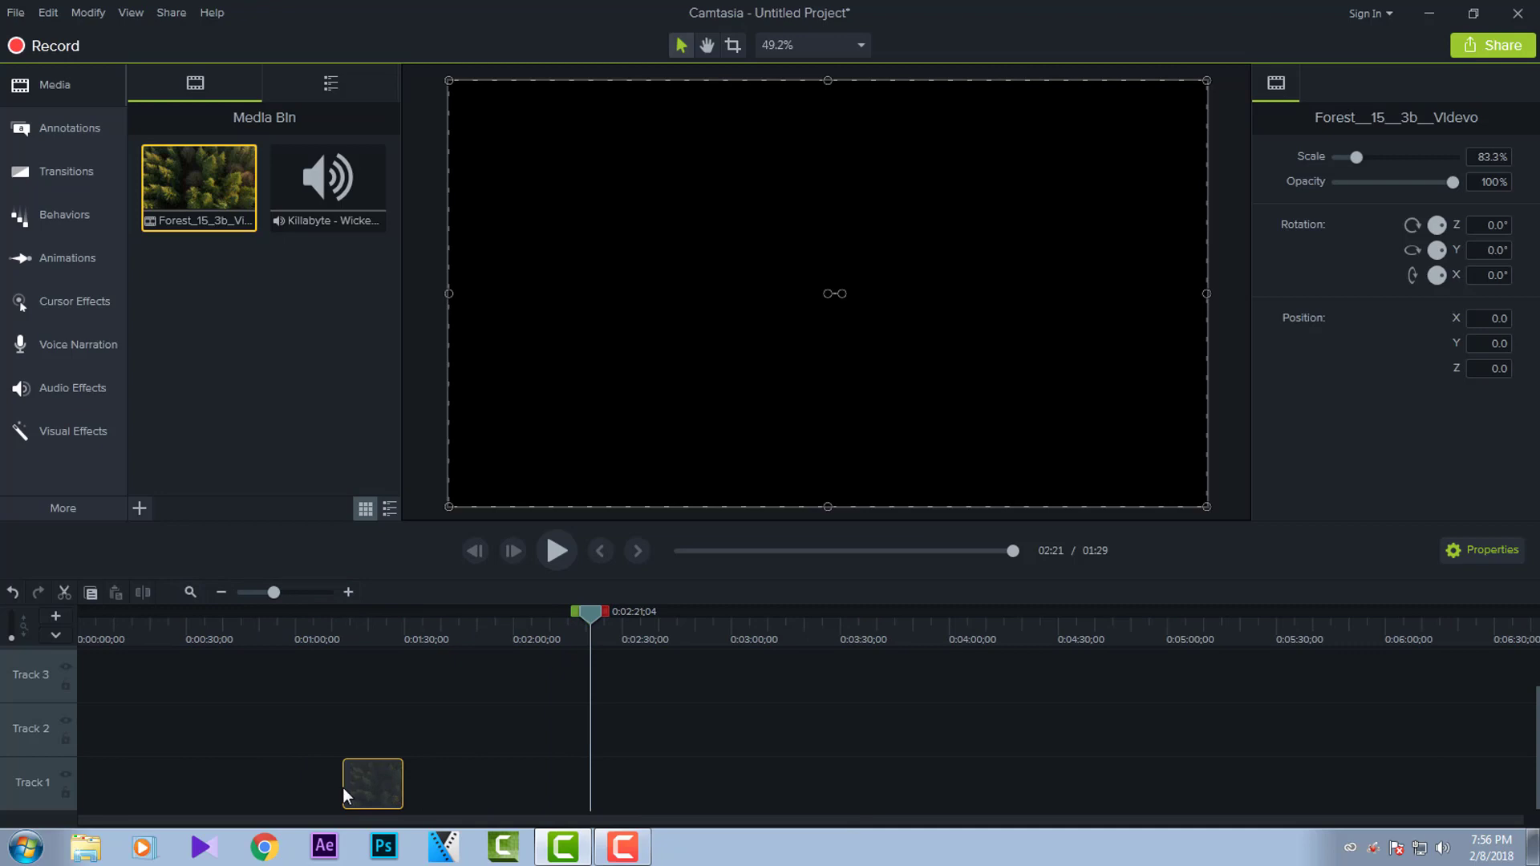
drag(376, 784, 92, 784)
click(348, 593)
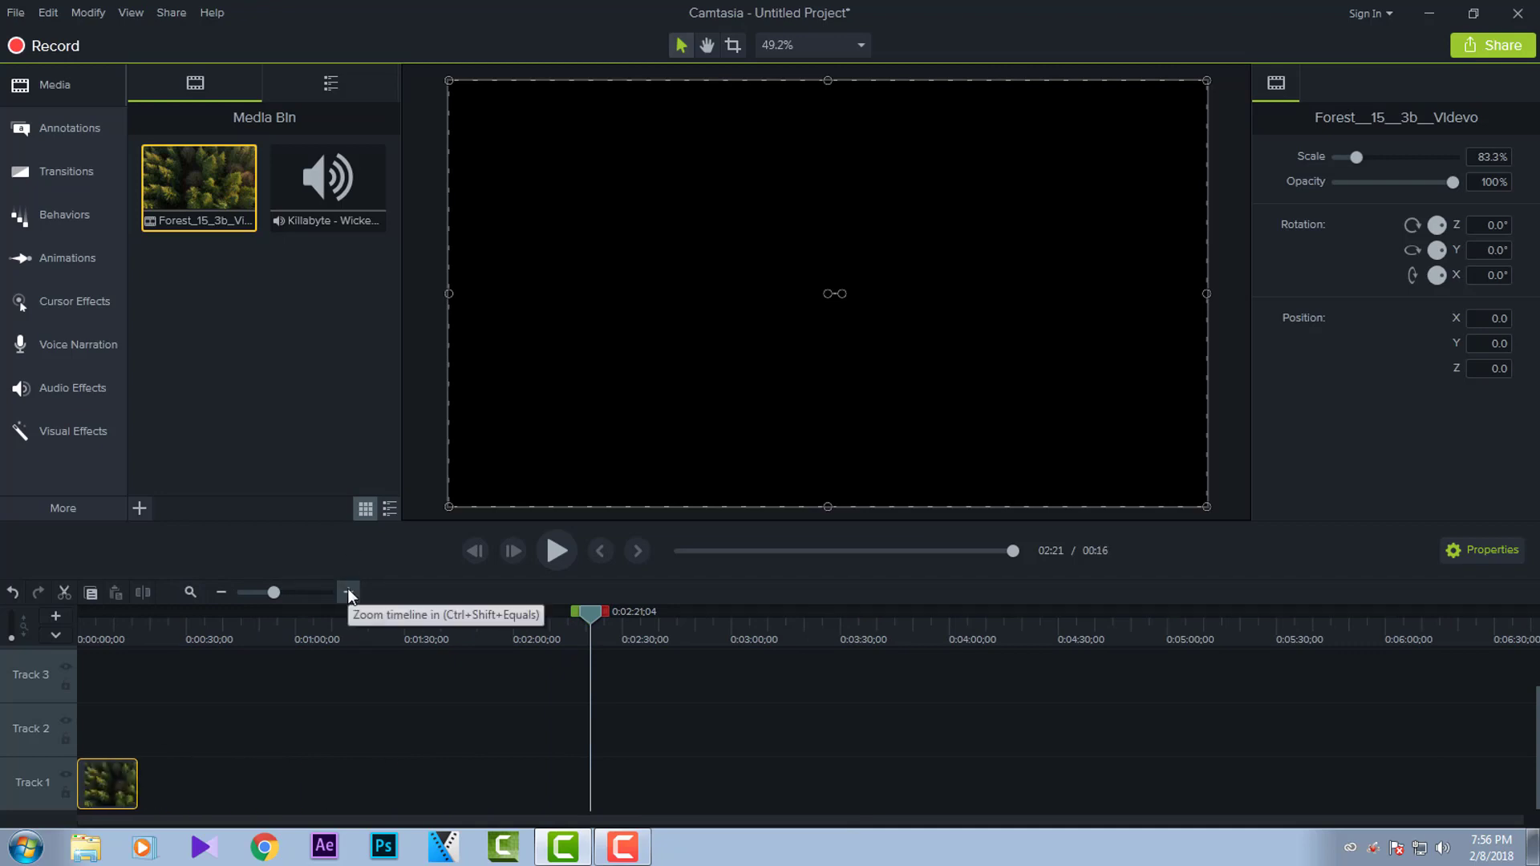
click(348, 592)
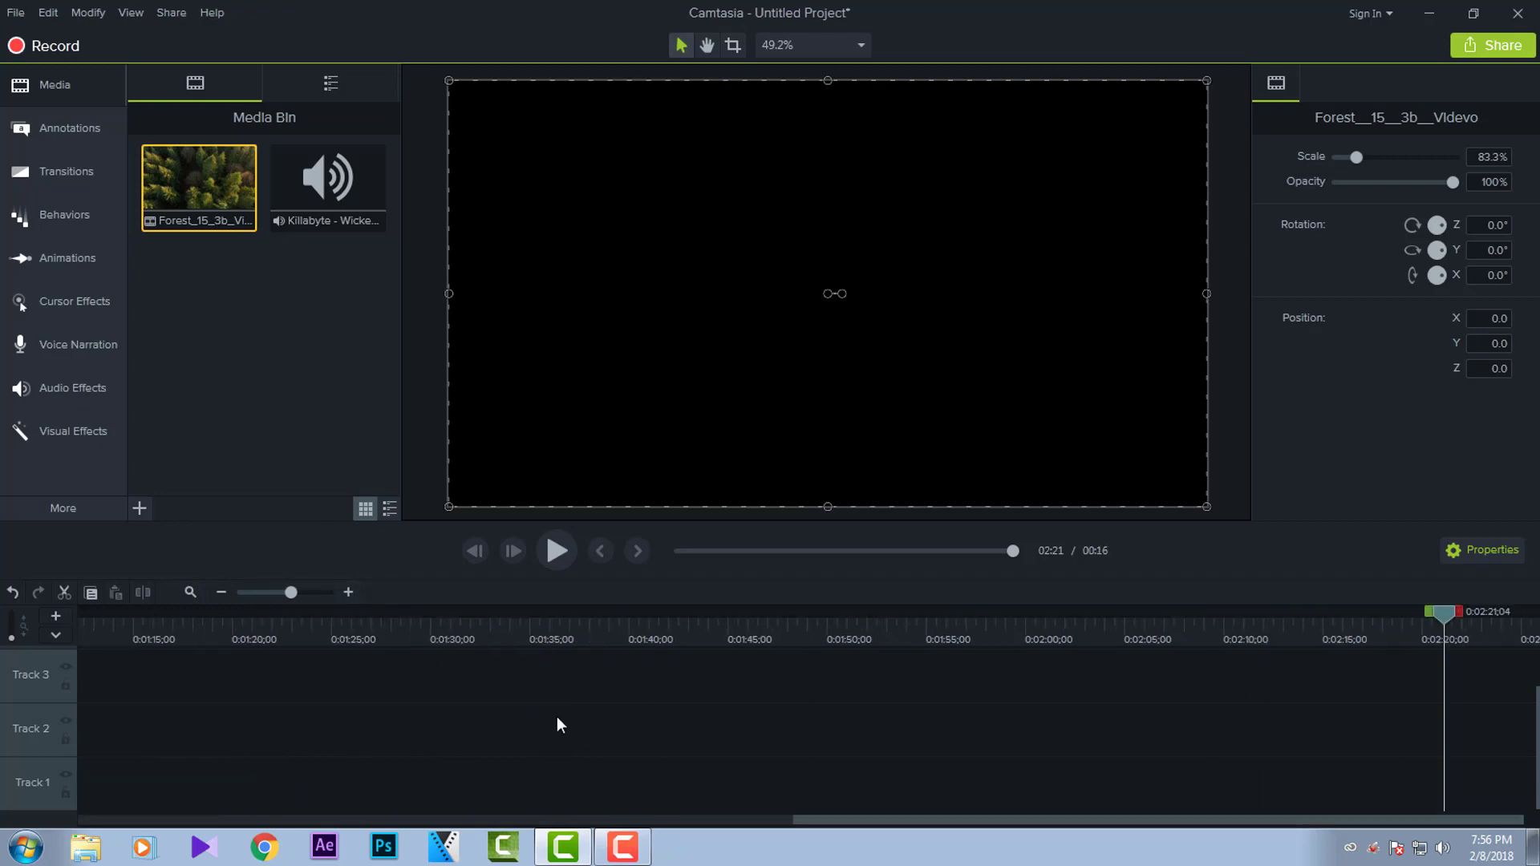
drag(943, 824, 240, 823)
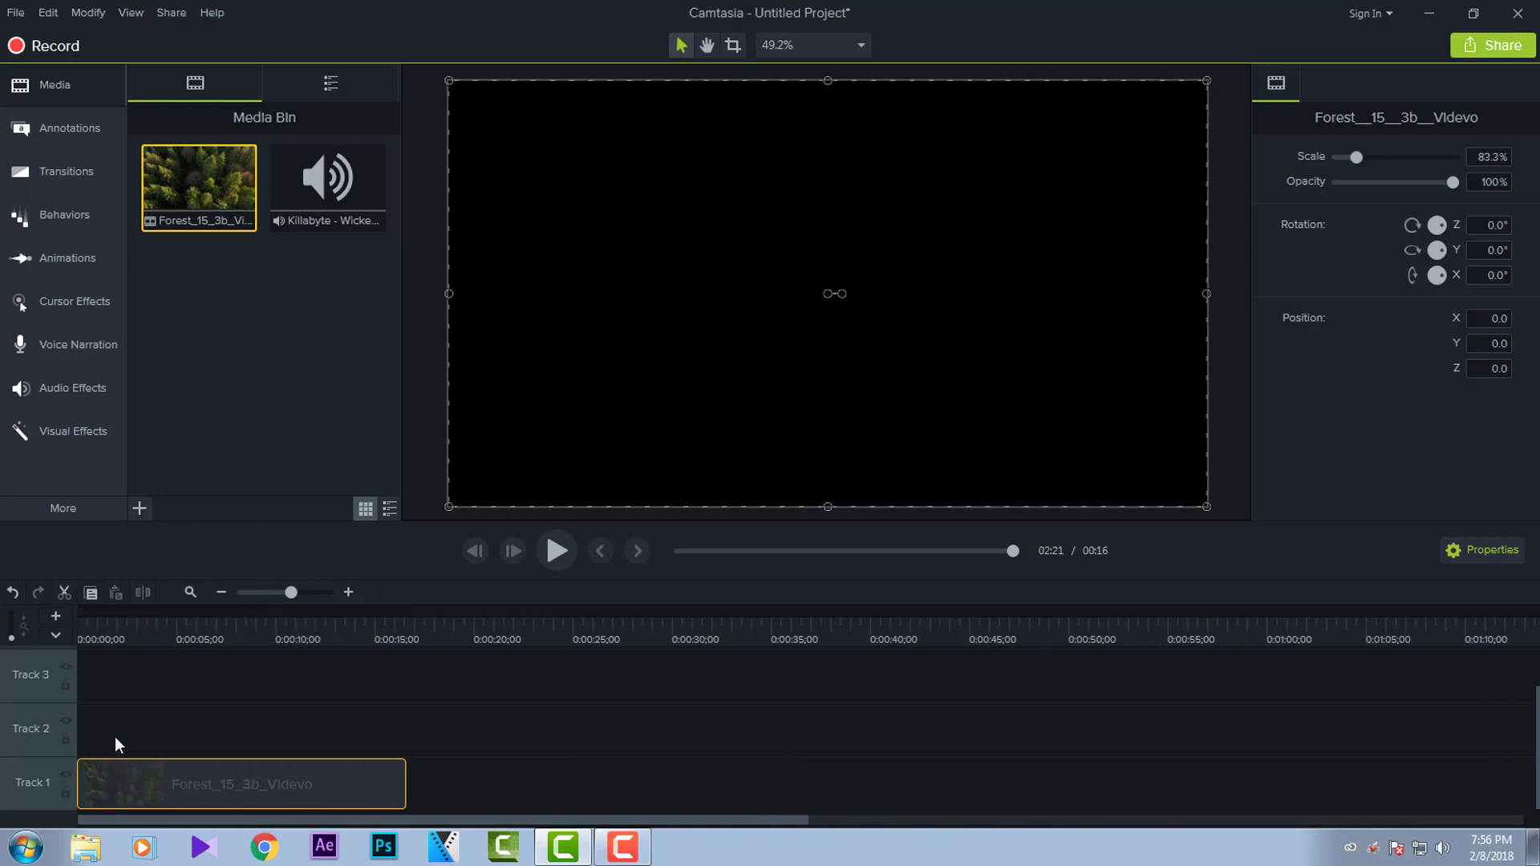
click(146, 693)
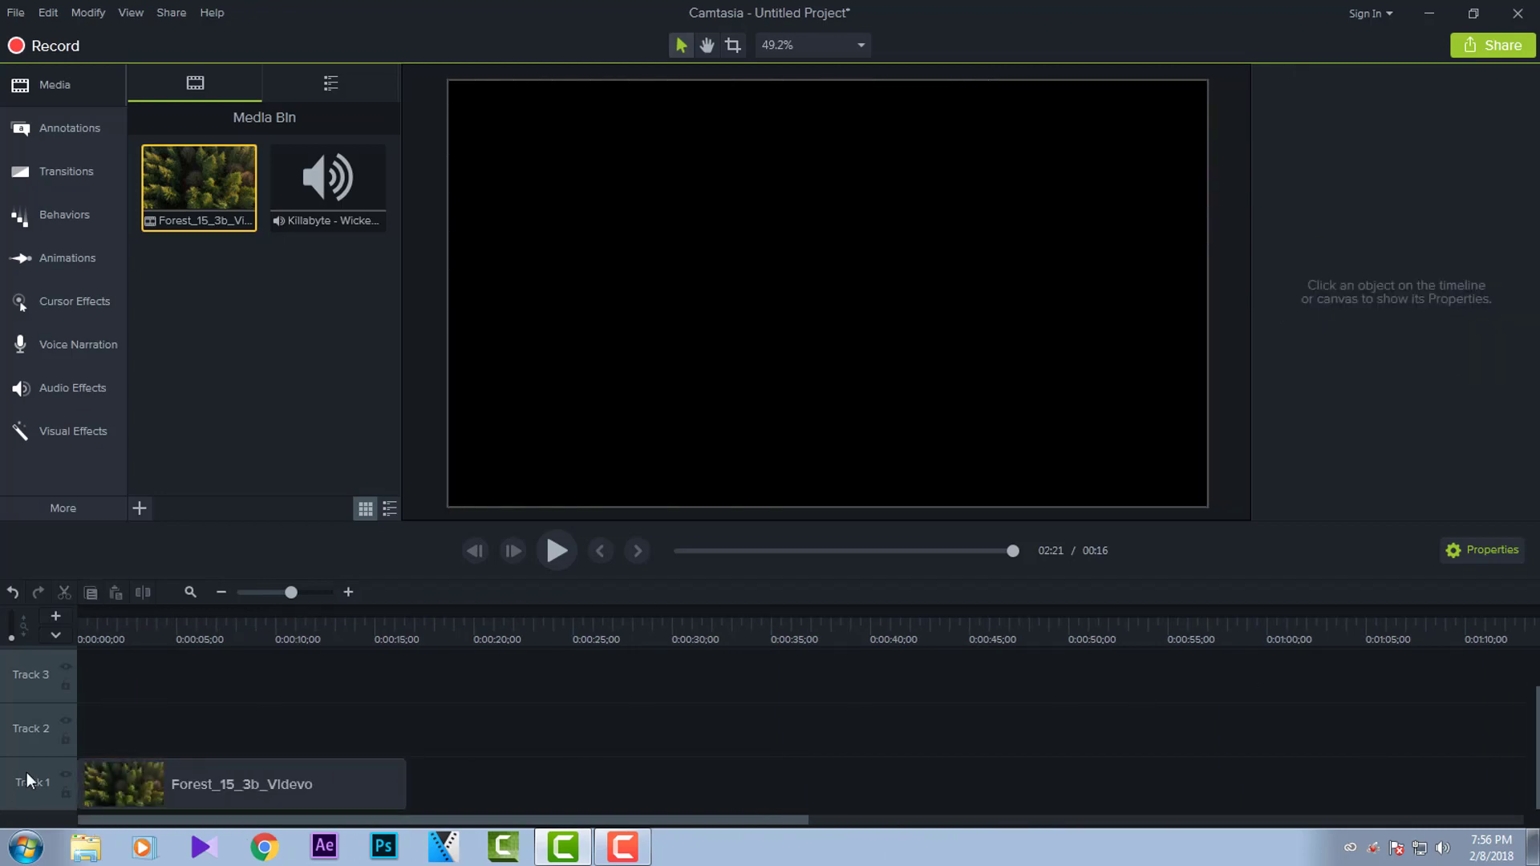
drag(311, 823, 1204, 825)
drag(1448, 623, 3, 739)
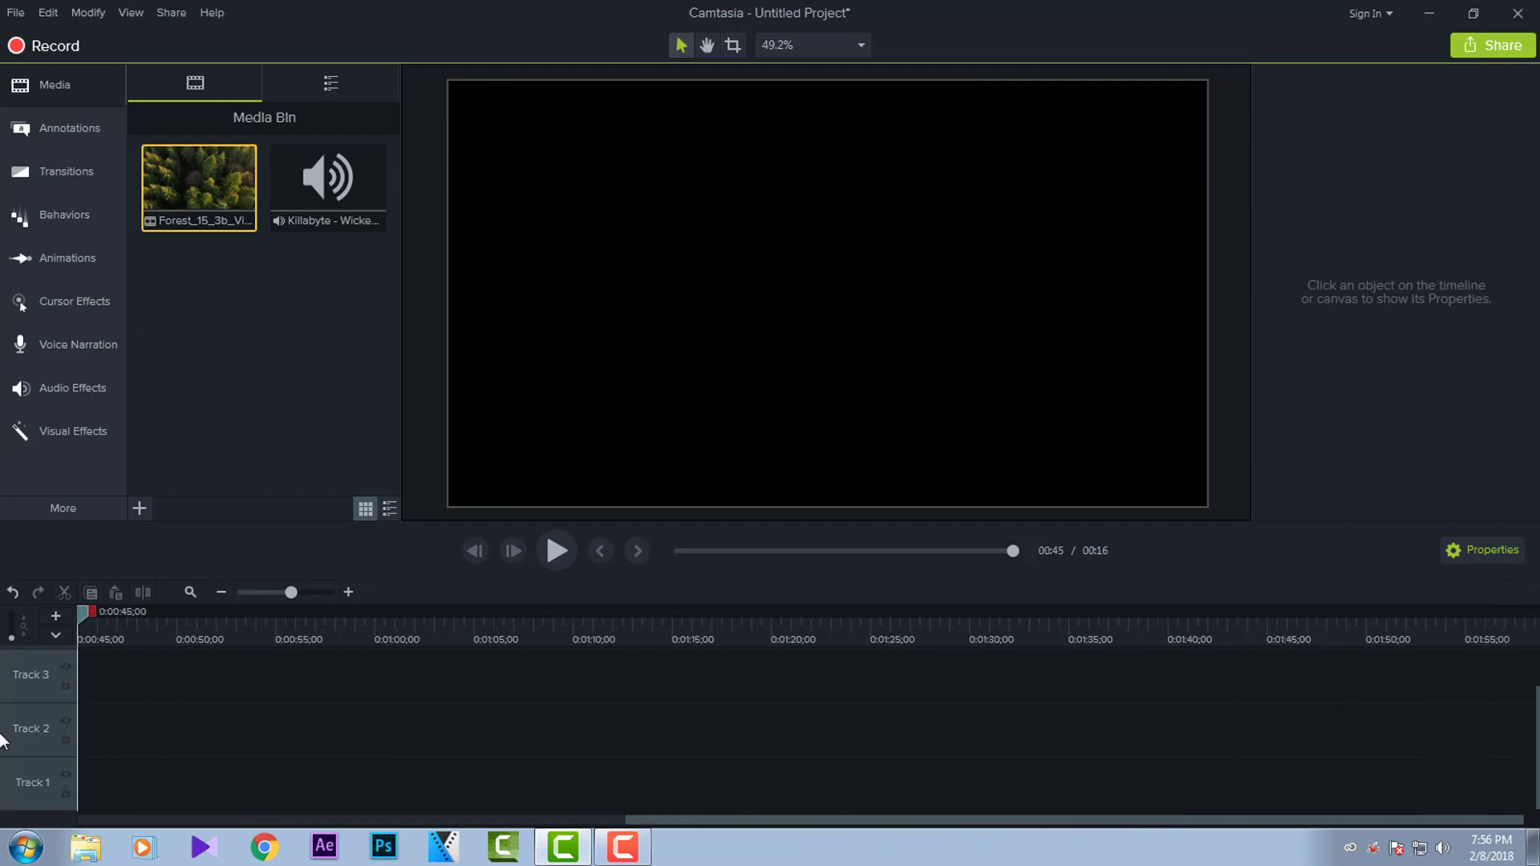
drag(9, 674, 3, 722)
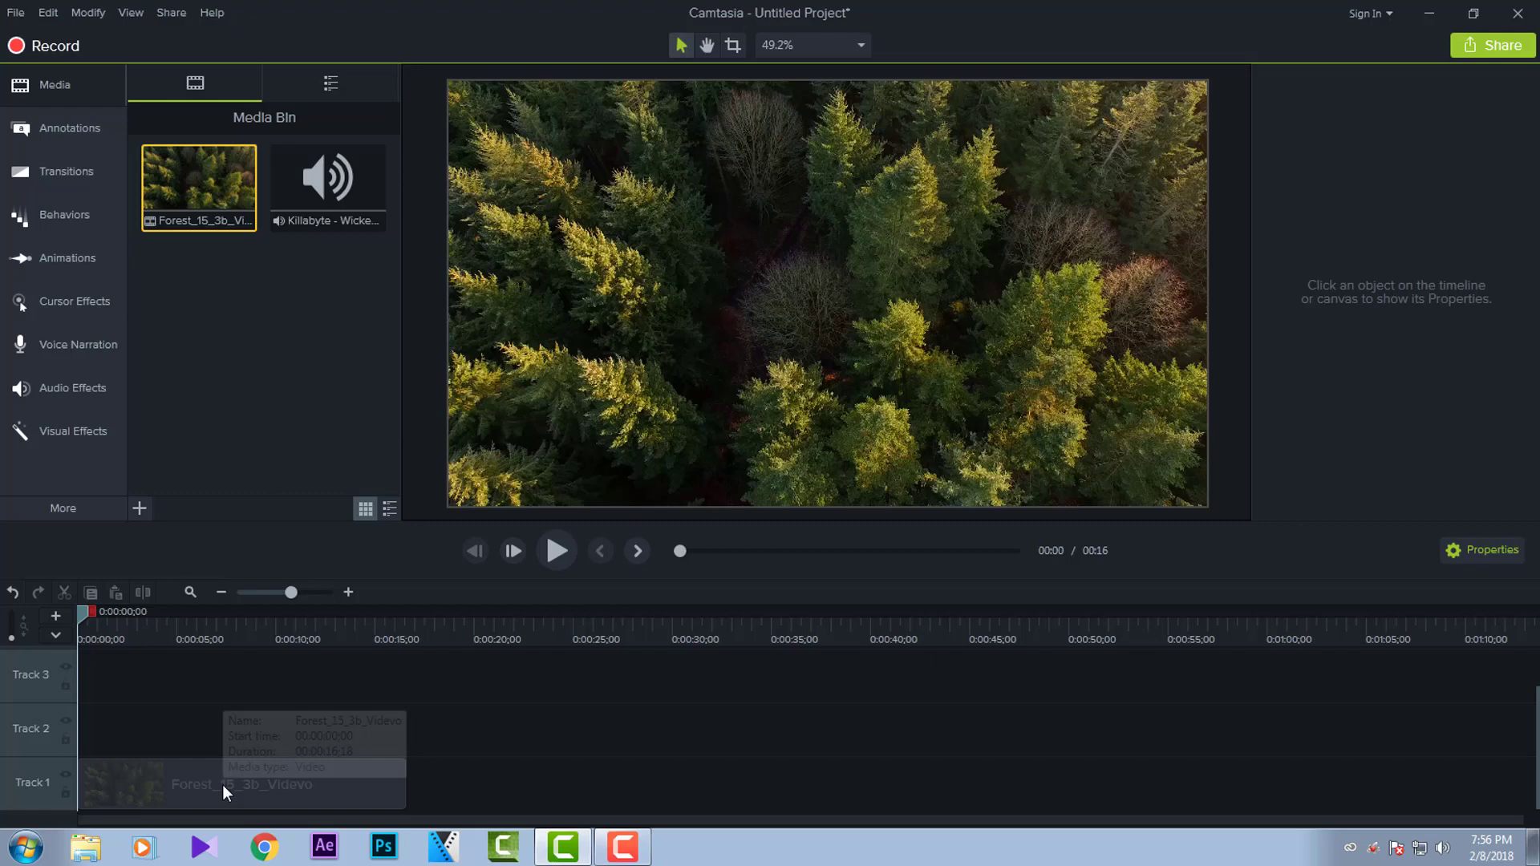
- Crop the forest clip's bottom and top edges inward in Alt crop mode
click(223, 785)
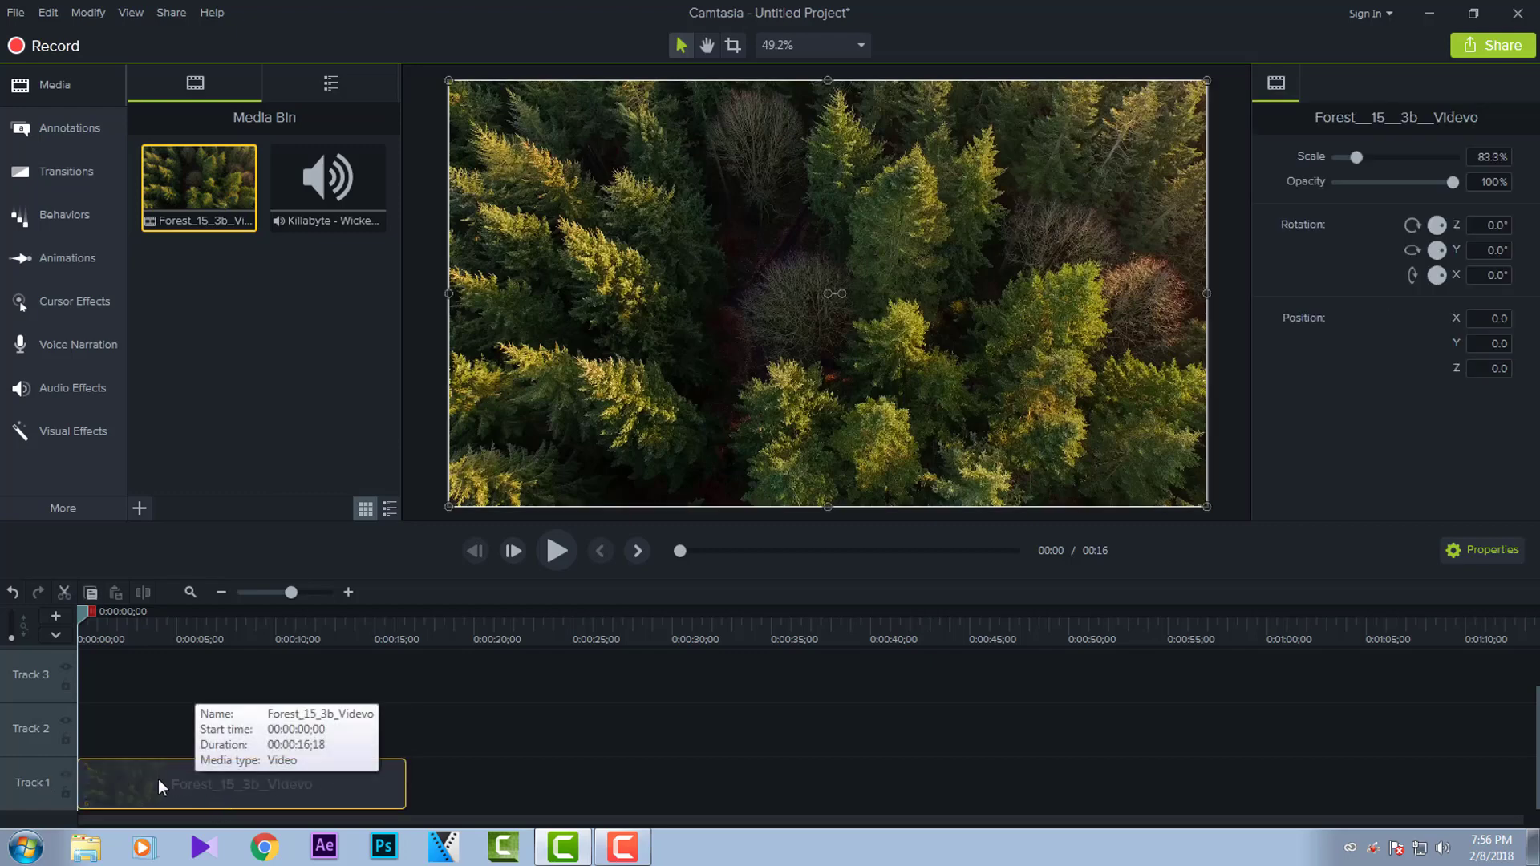
key(alt)
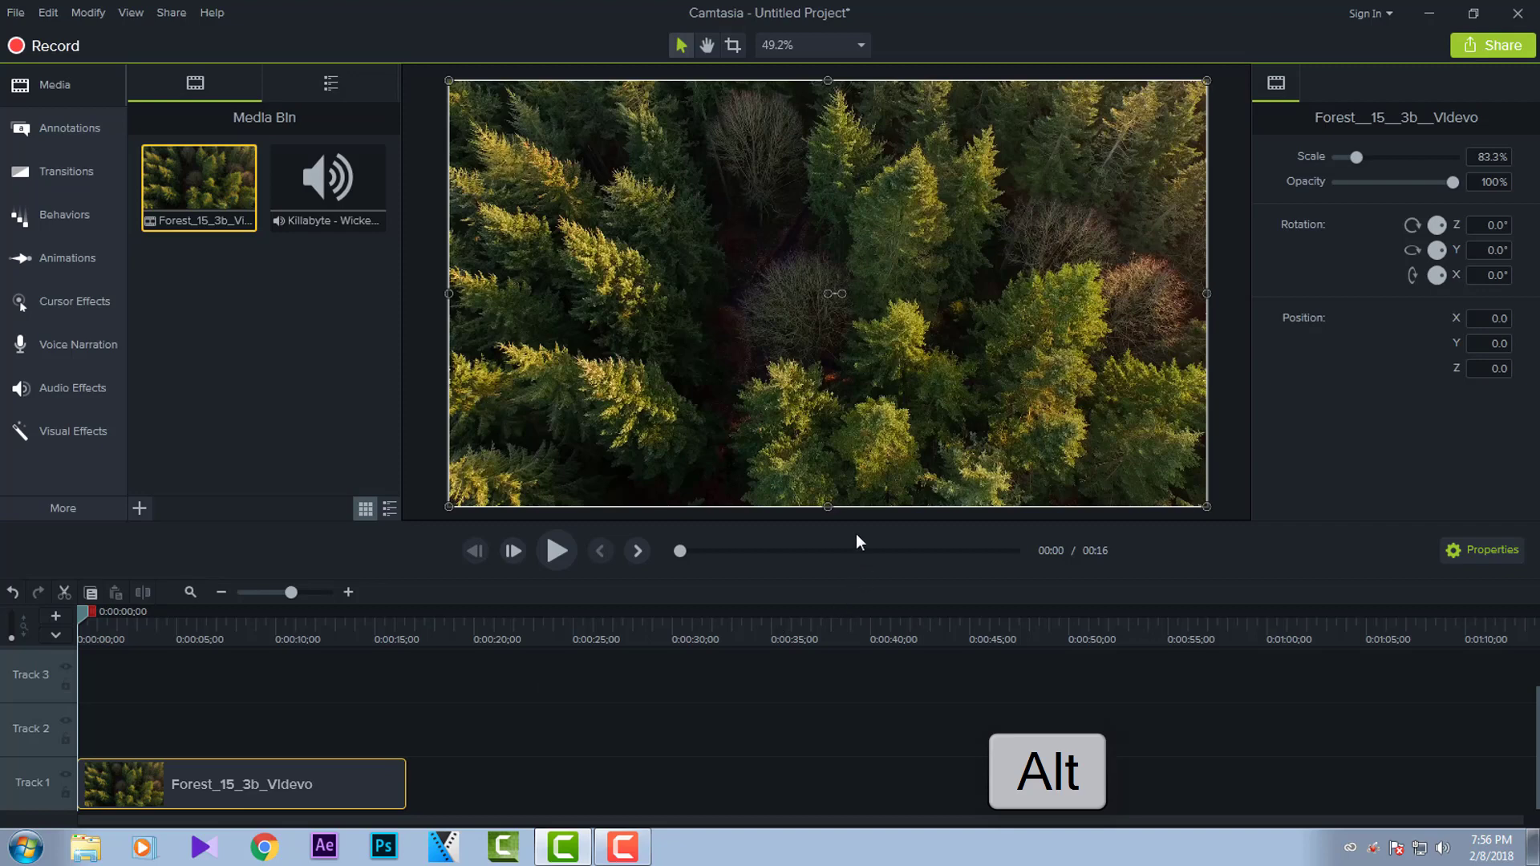
key(alt+c)
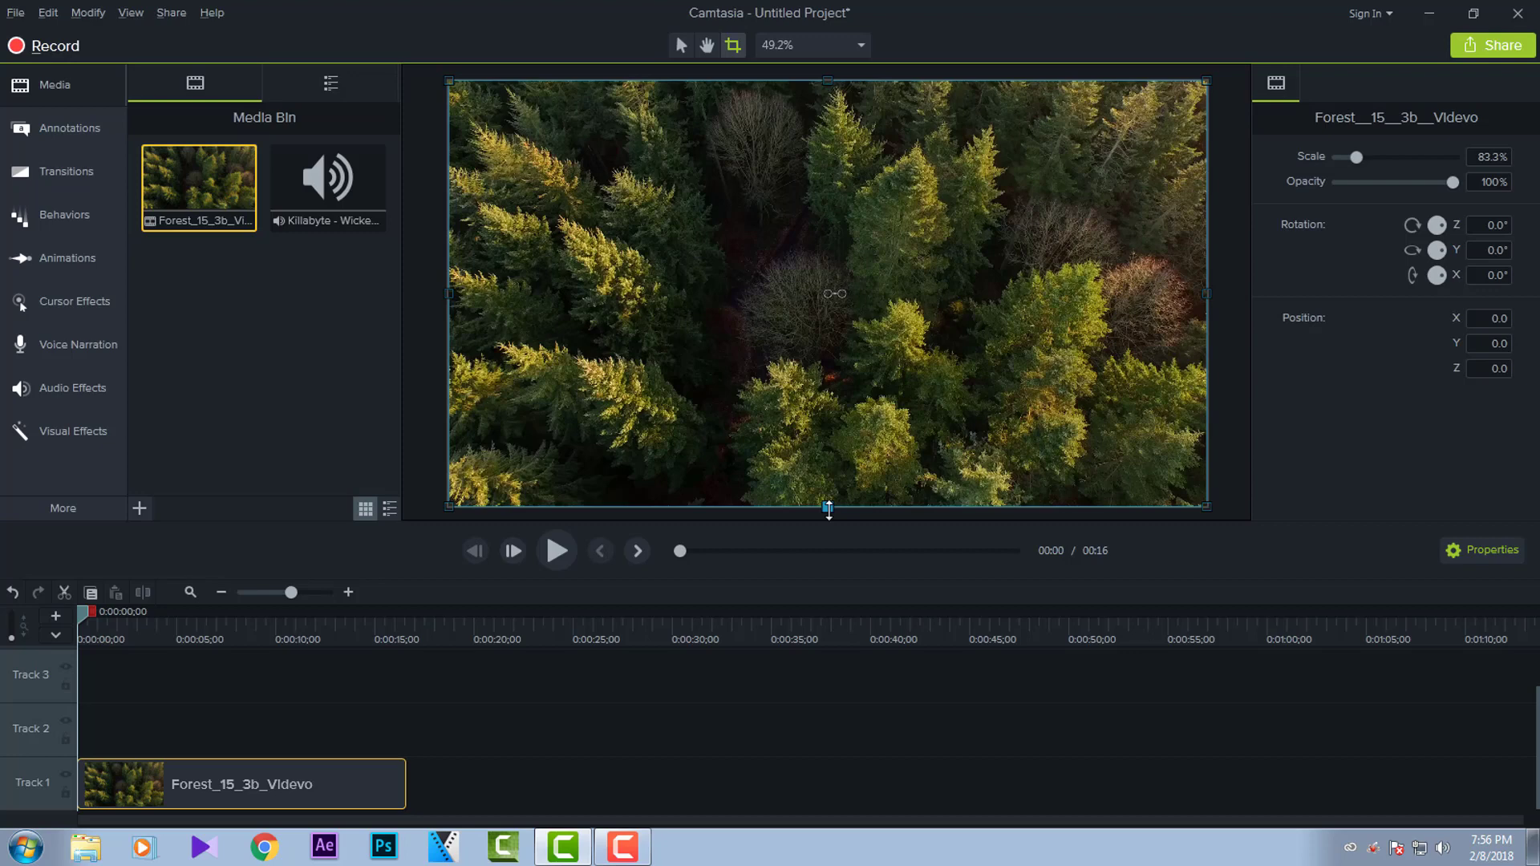
drag(828, 506, 828, 462)
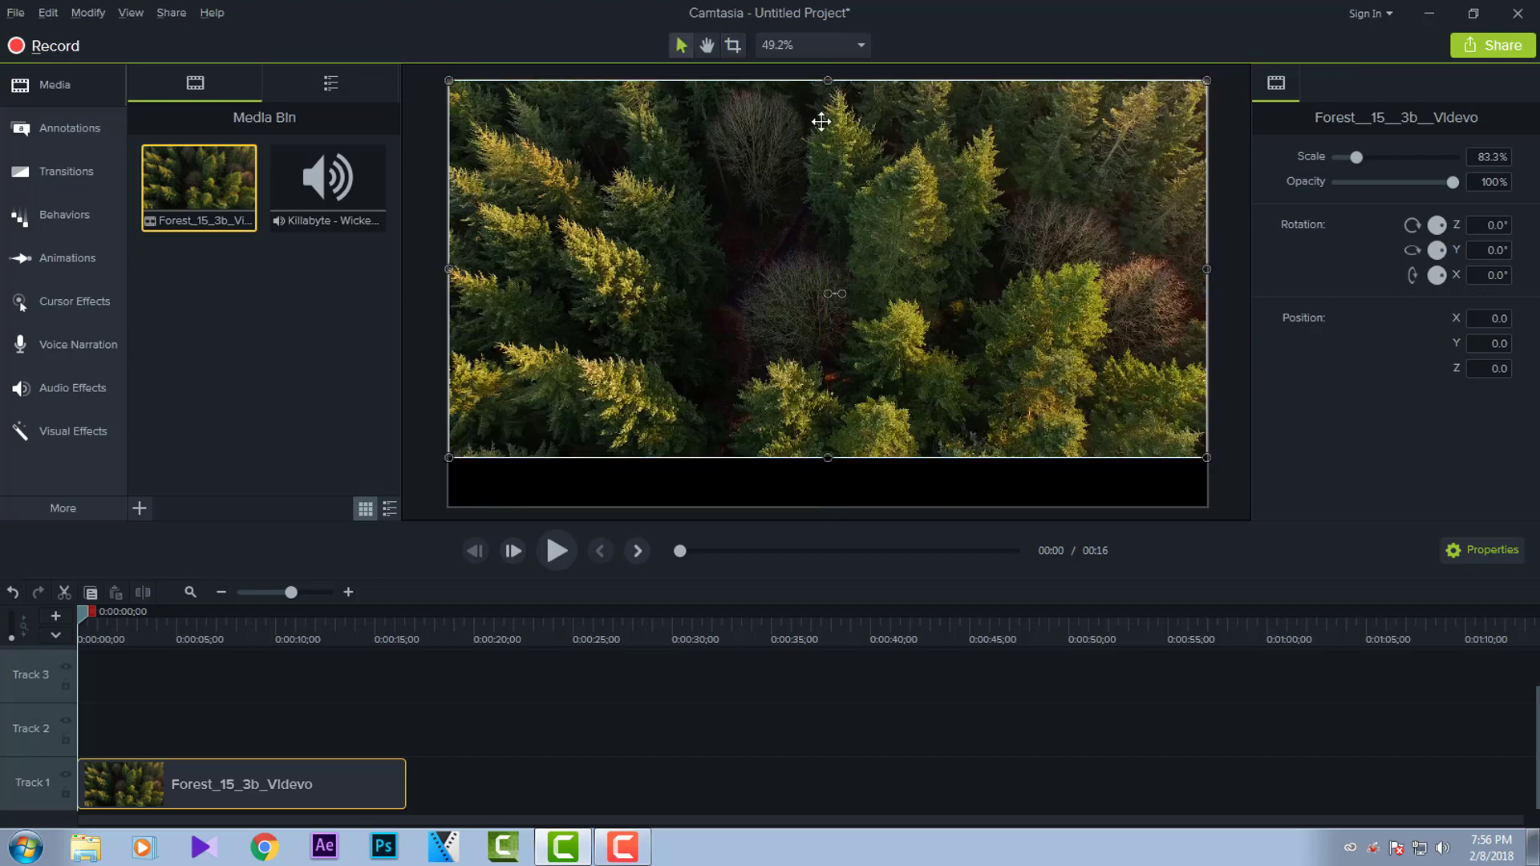
drag(828, 84, 828, 124)
key(Escape)
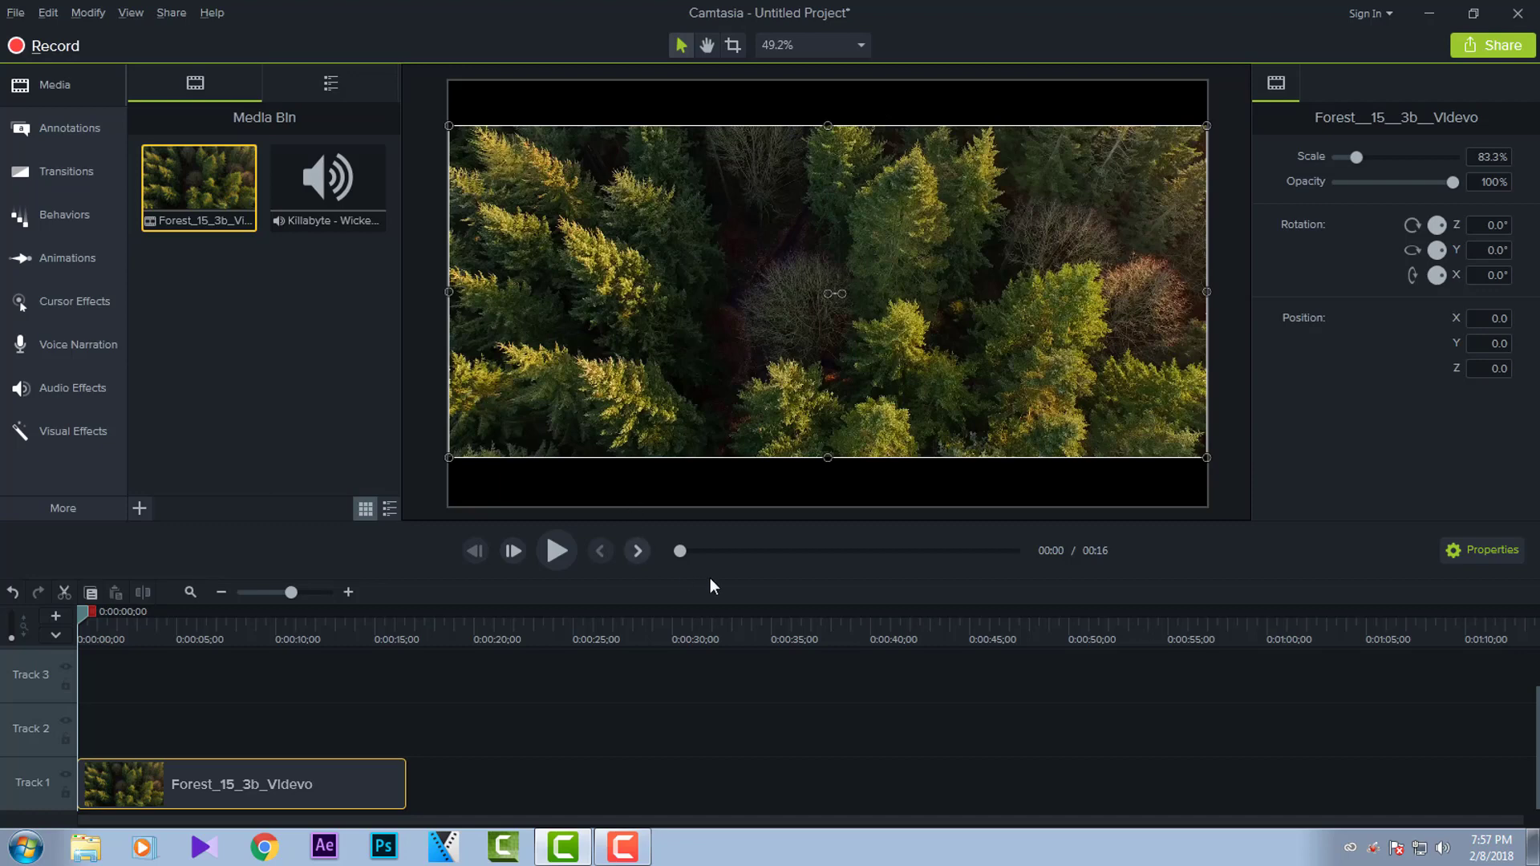
- Preview the letterboxed forest clip at about two and four seconds in
click(813, 711)
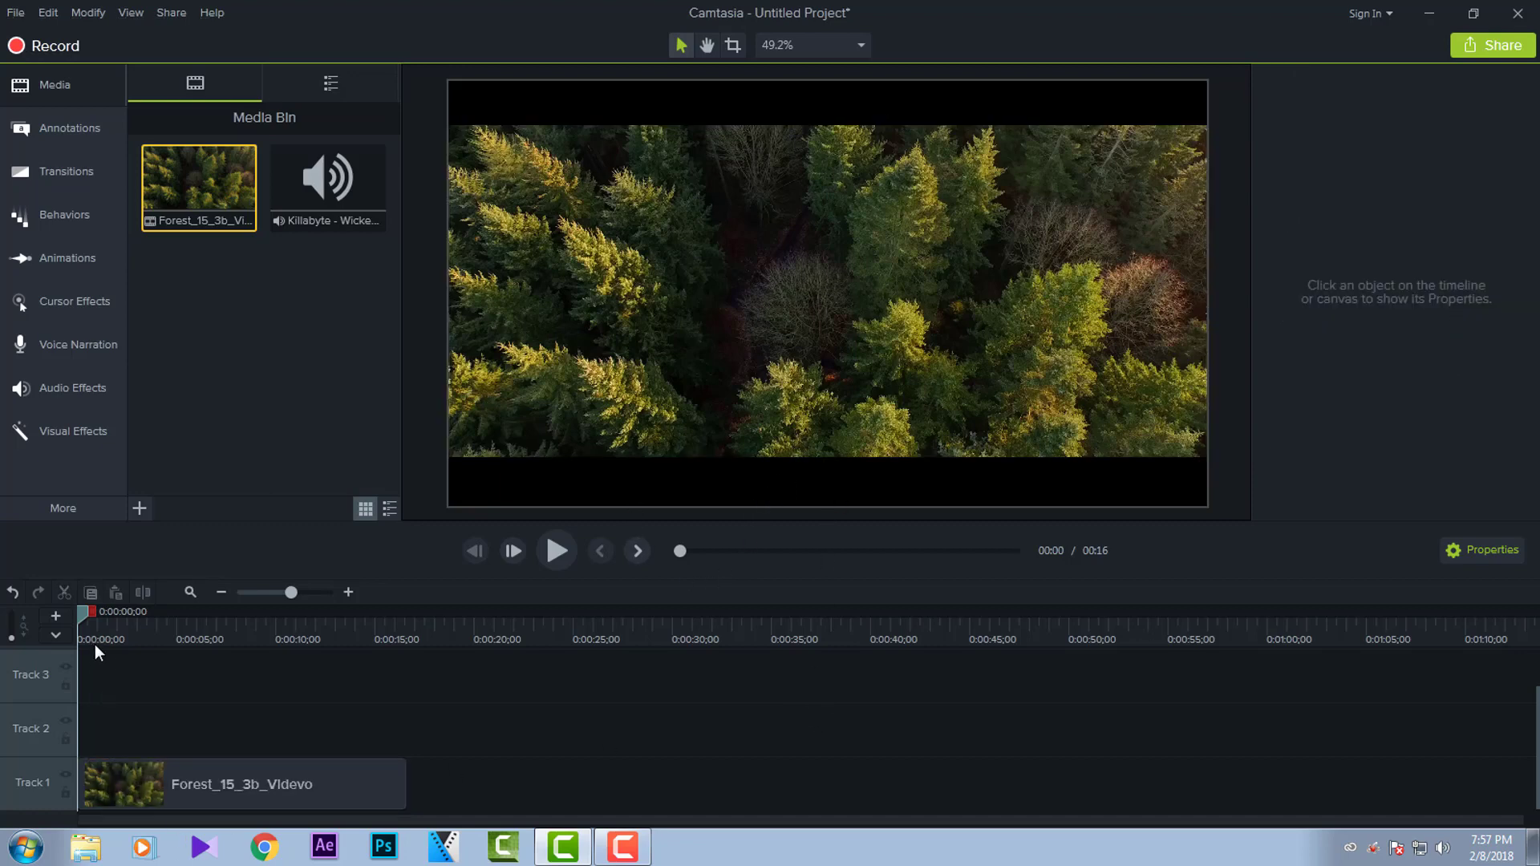
mouse_move(80, 614)
mouse_down()
mouse_move(291, 622)
mouse_move(133, 666)
mouse_up()
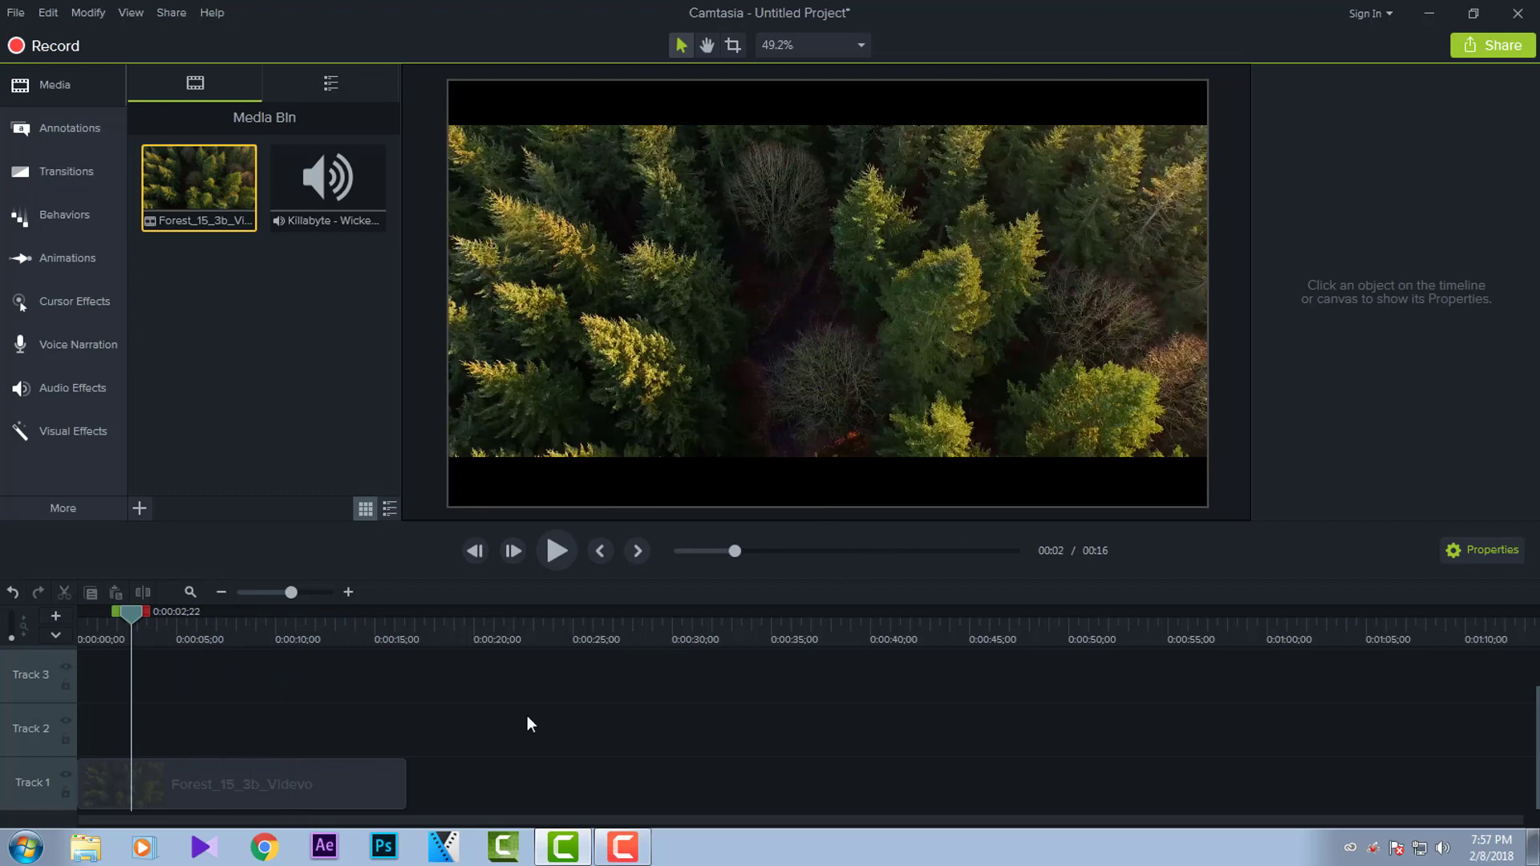
click(188, 801)
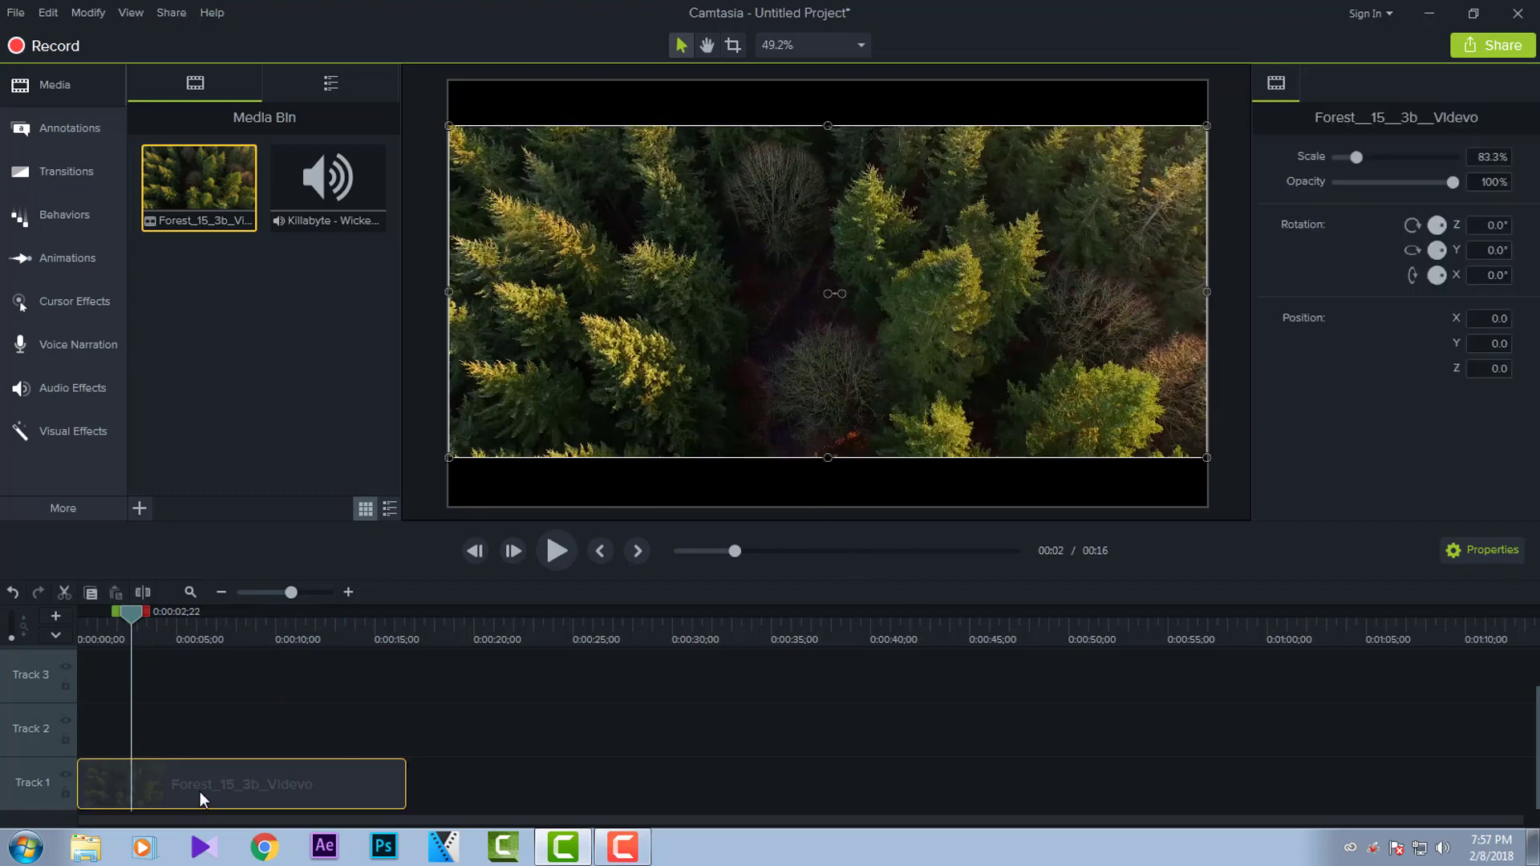
drag(130, 614, 158, 615)
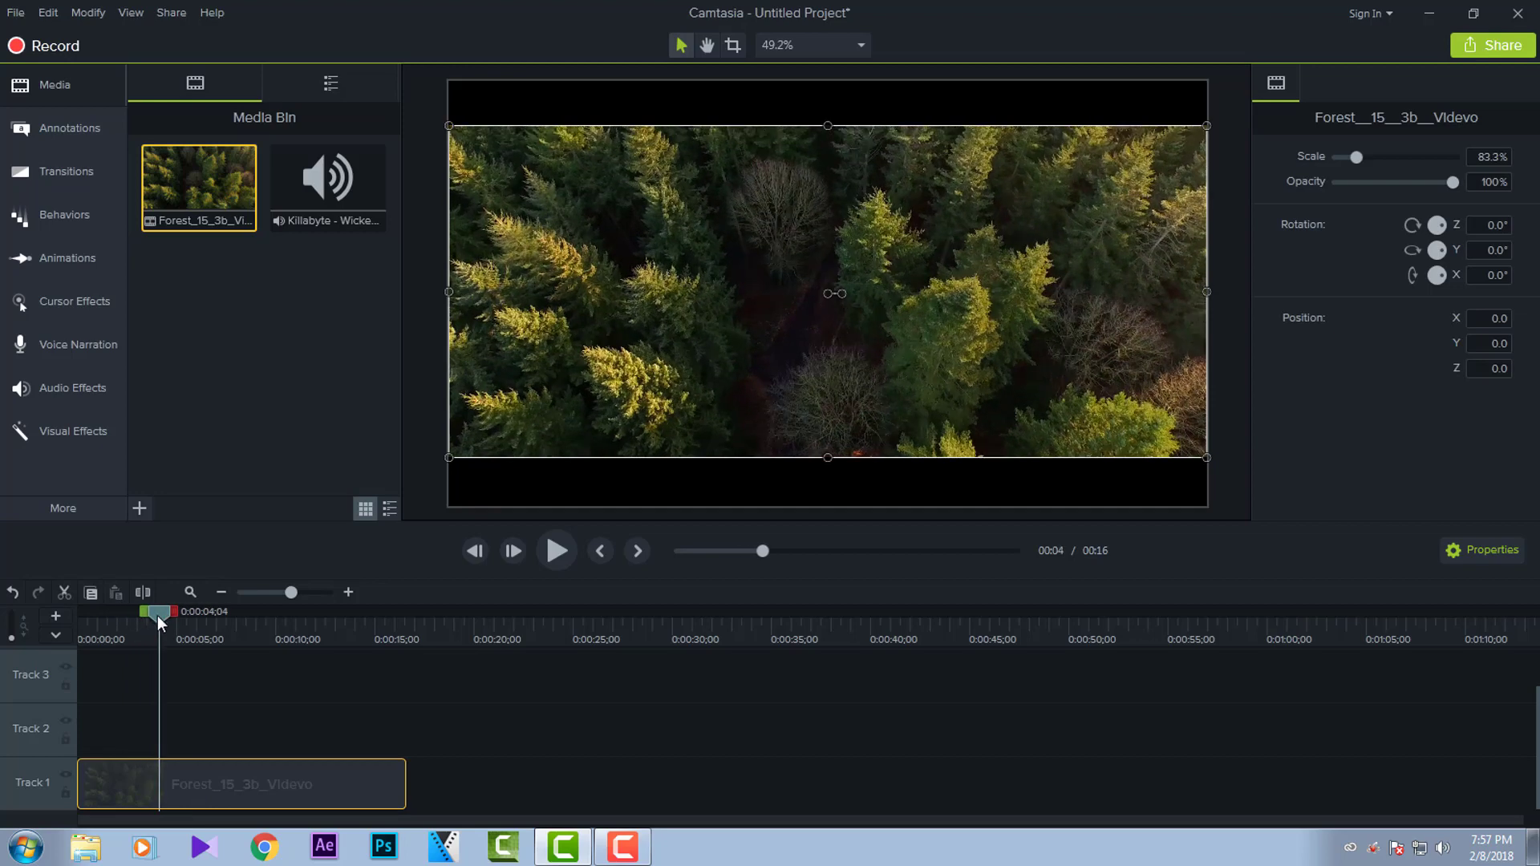
click(859, 705)
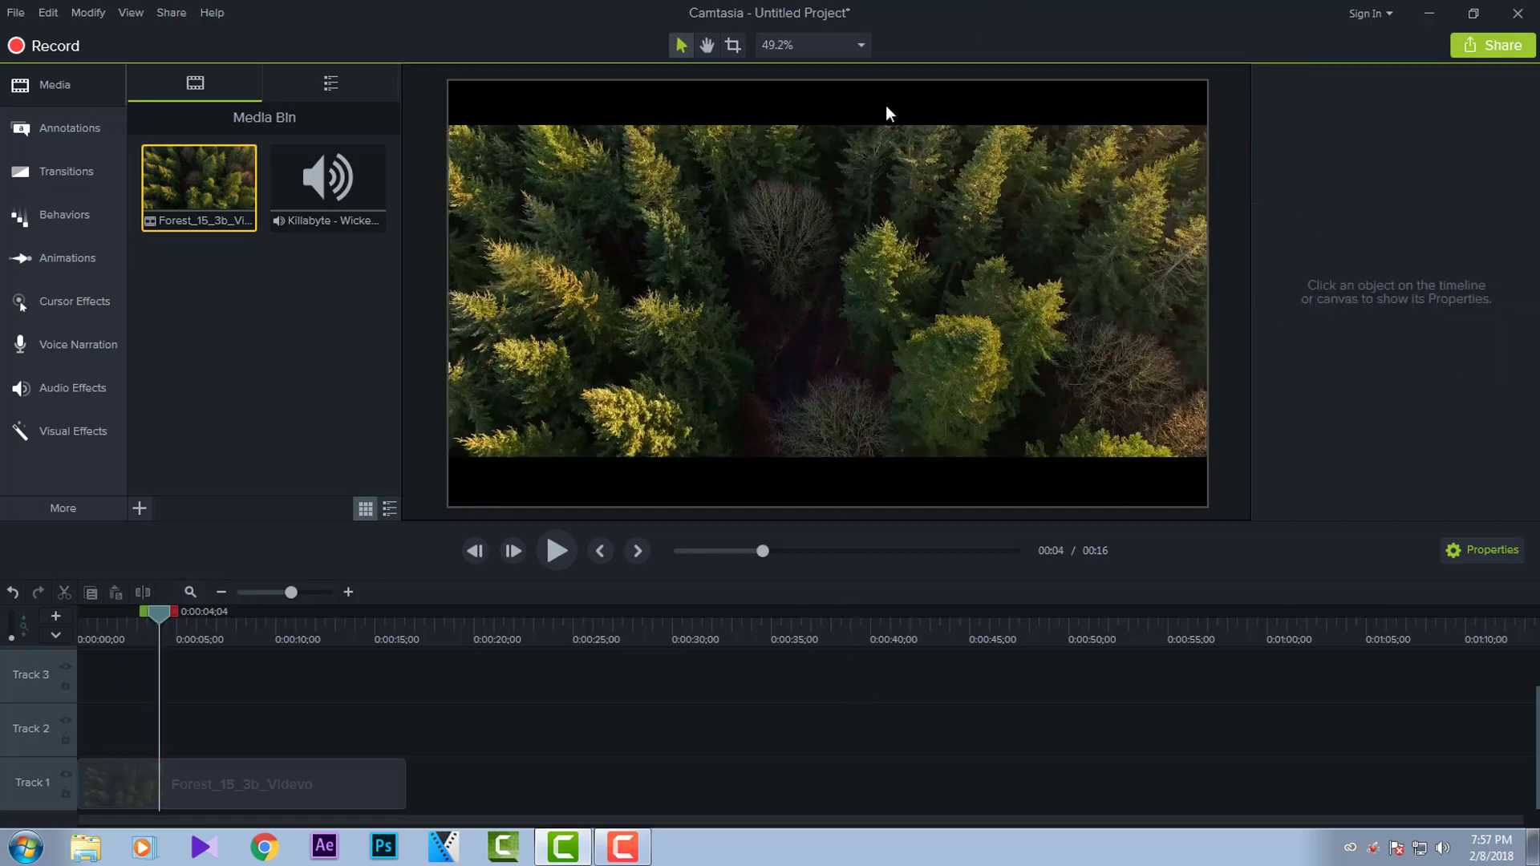
- Re-centre the cropped picture vertically, then check the clip's 83.1% scale at 0:05
click(926, 402)
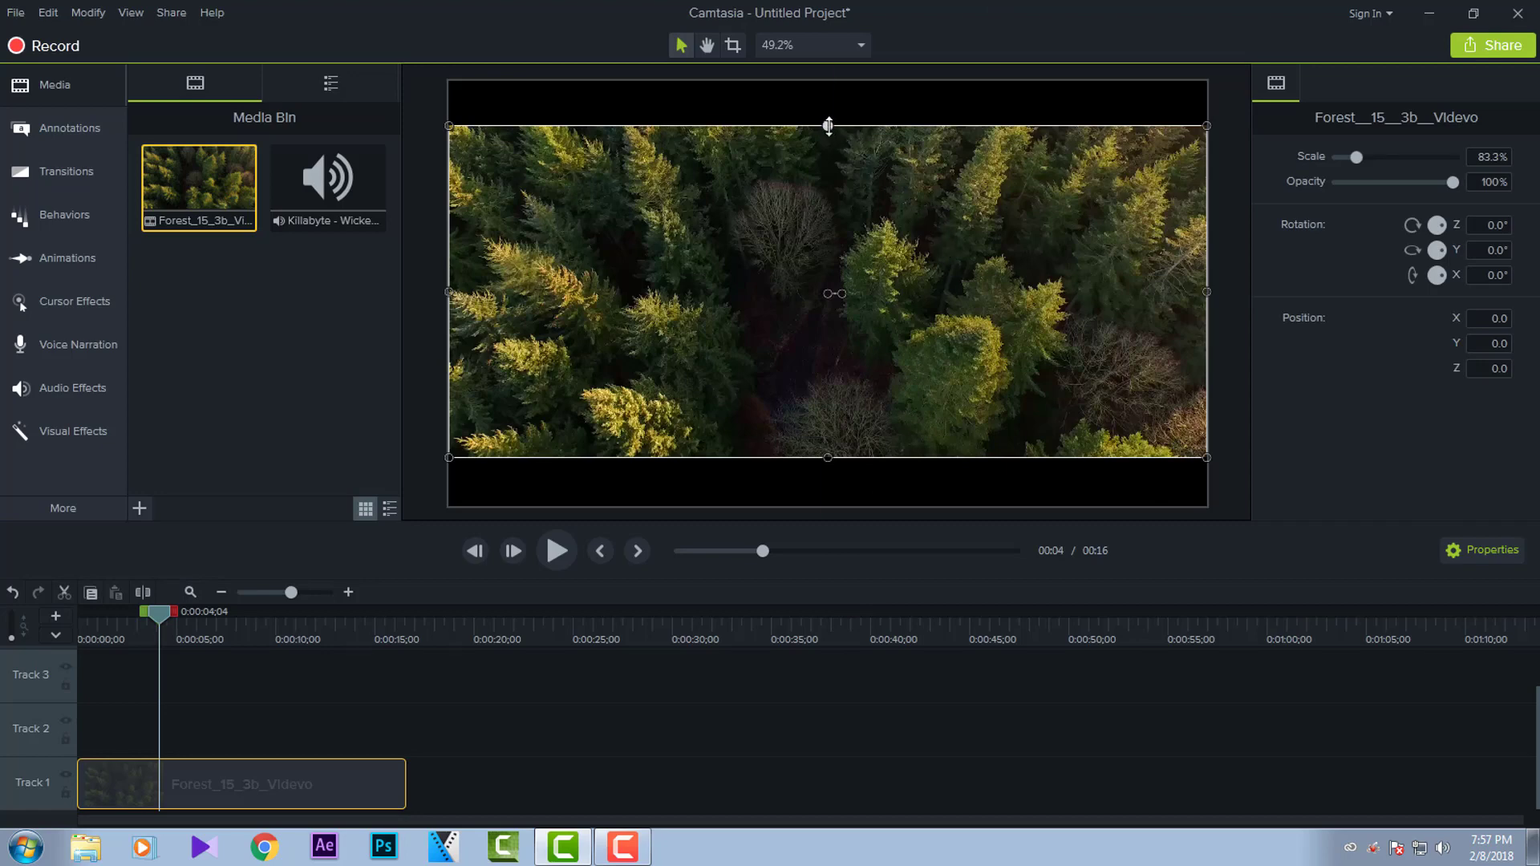
drag(828, 126, 827, 128)
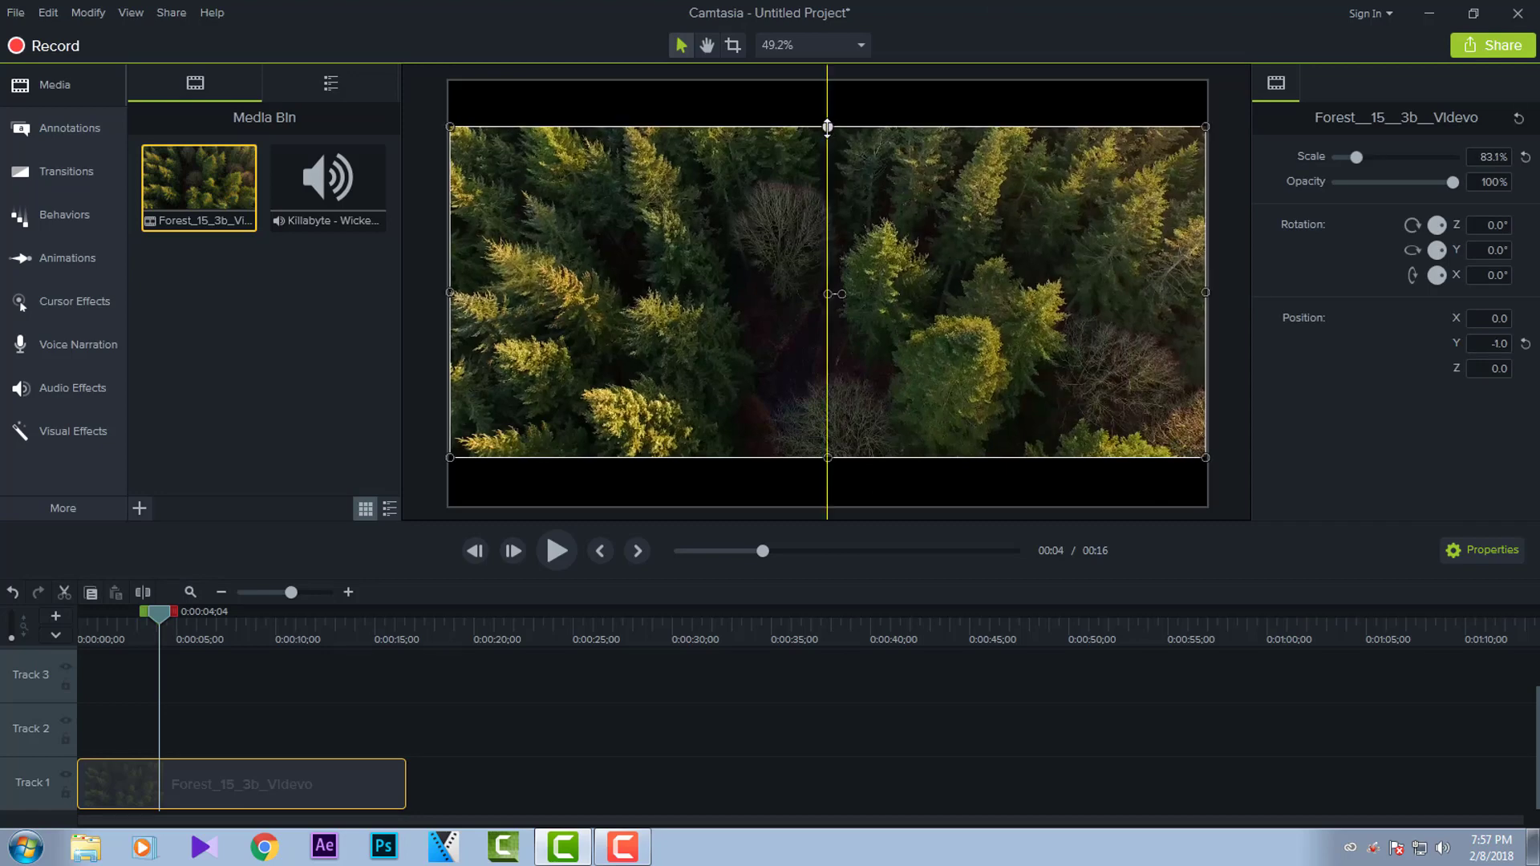
click(814, 717)
click(830, 323)
drag(163, 612, 178, 613)
click(414, 756)
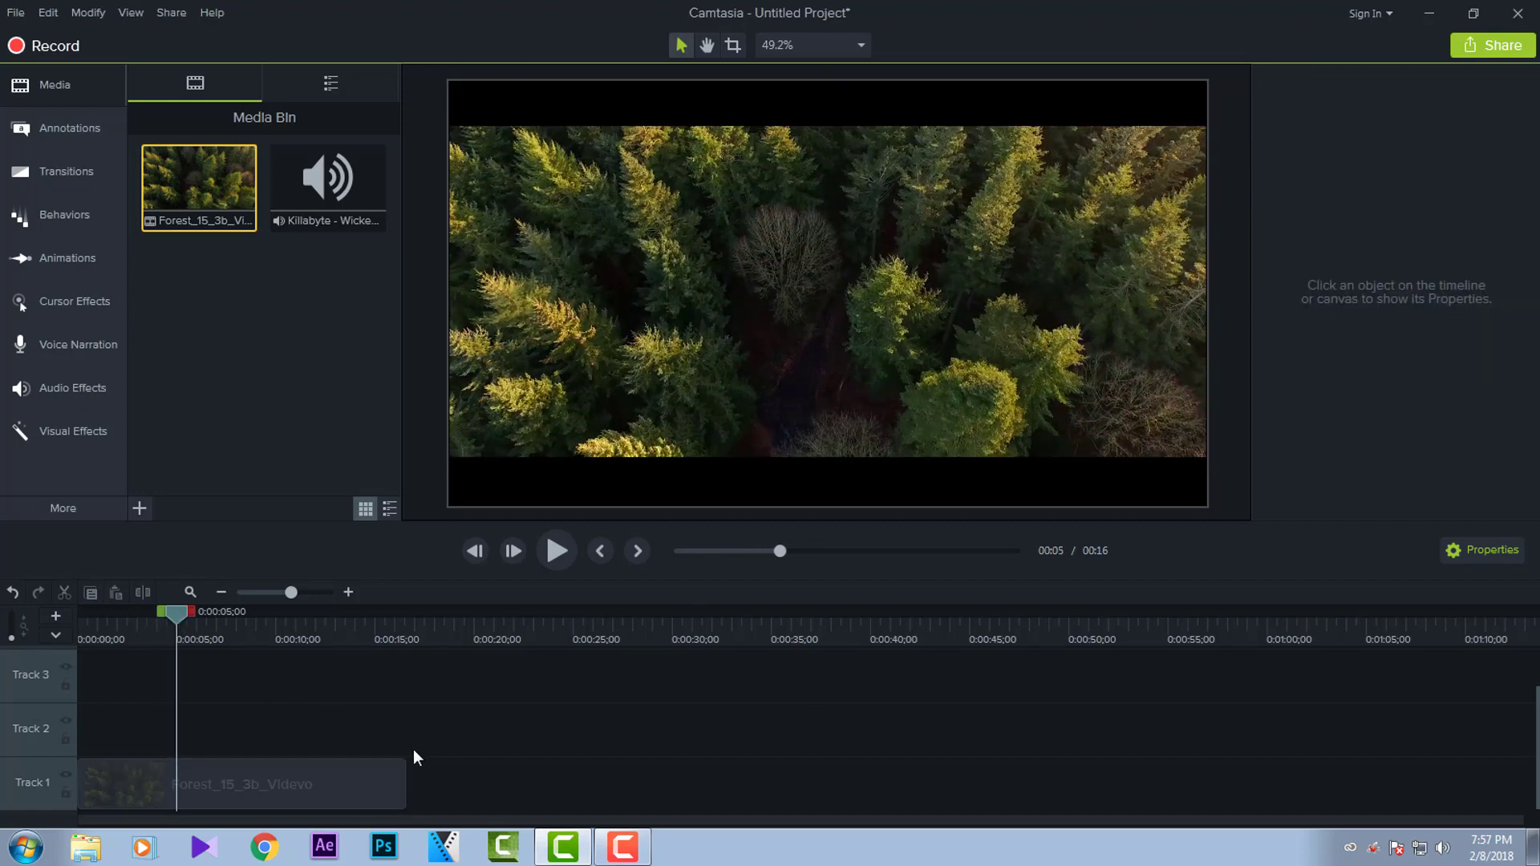
click(238, 775)
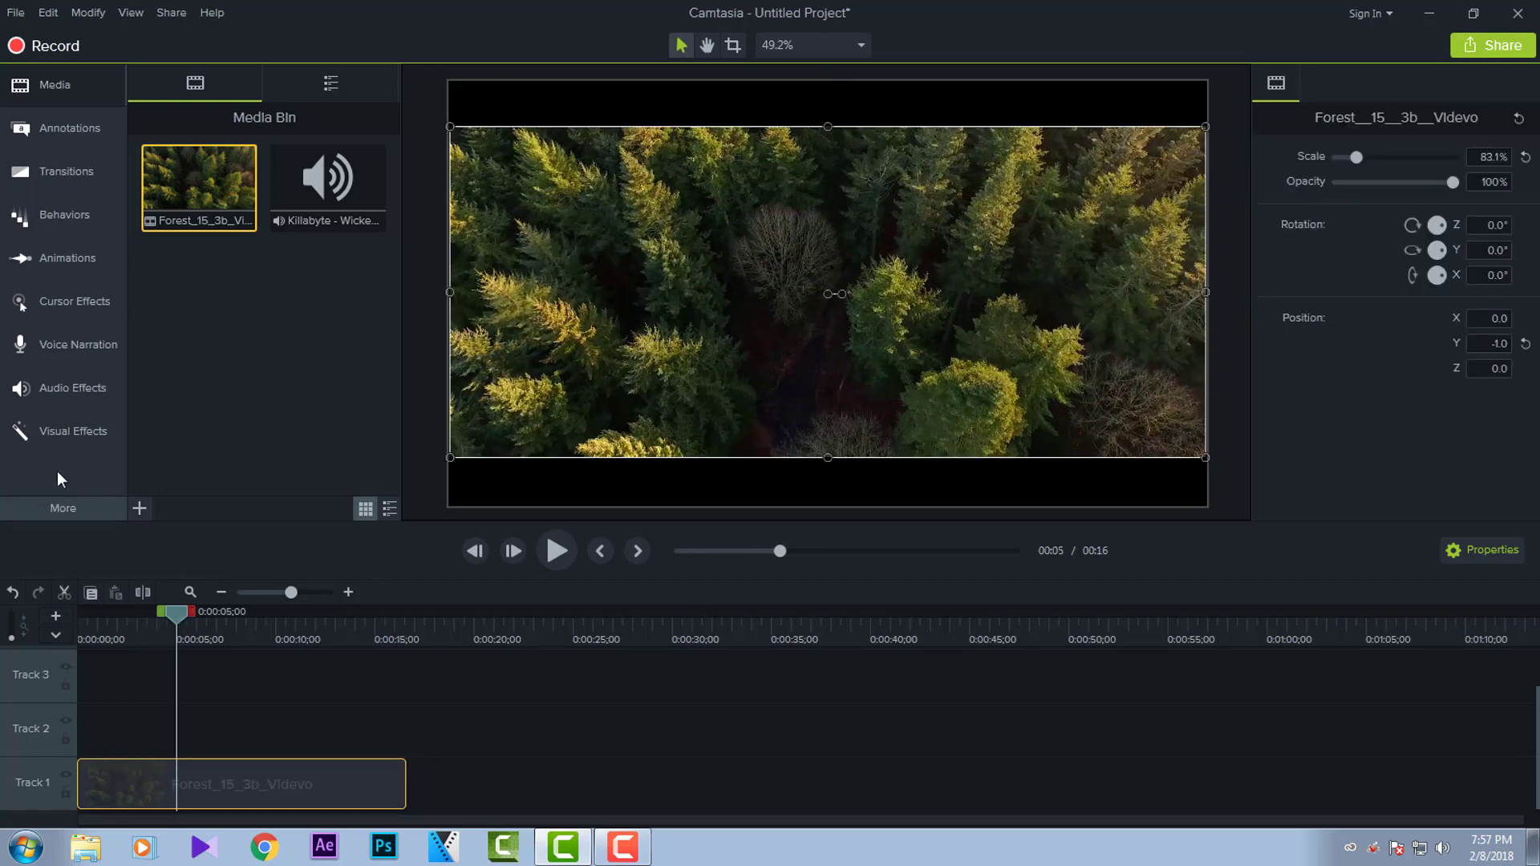
- Apply the Colorize effect to the forest clip and set its Amount to about 10%
click(62, 432)
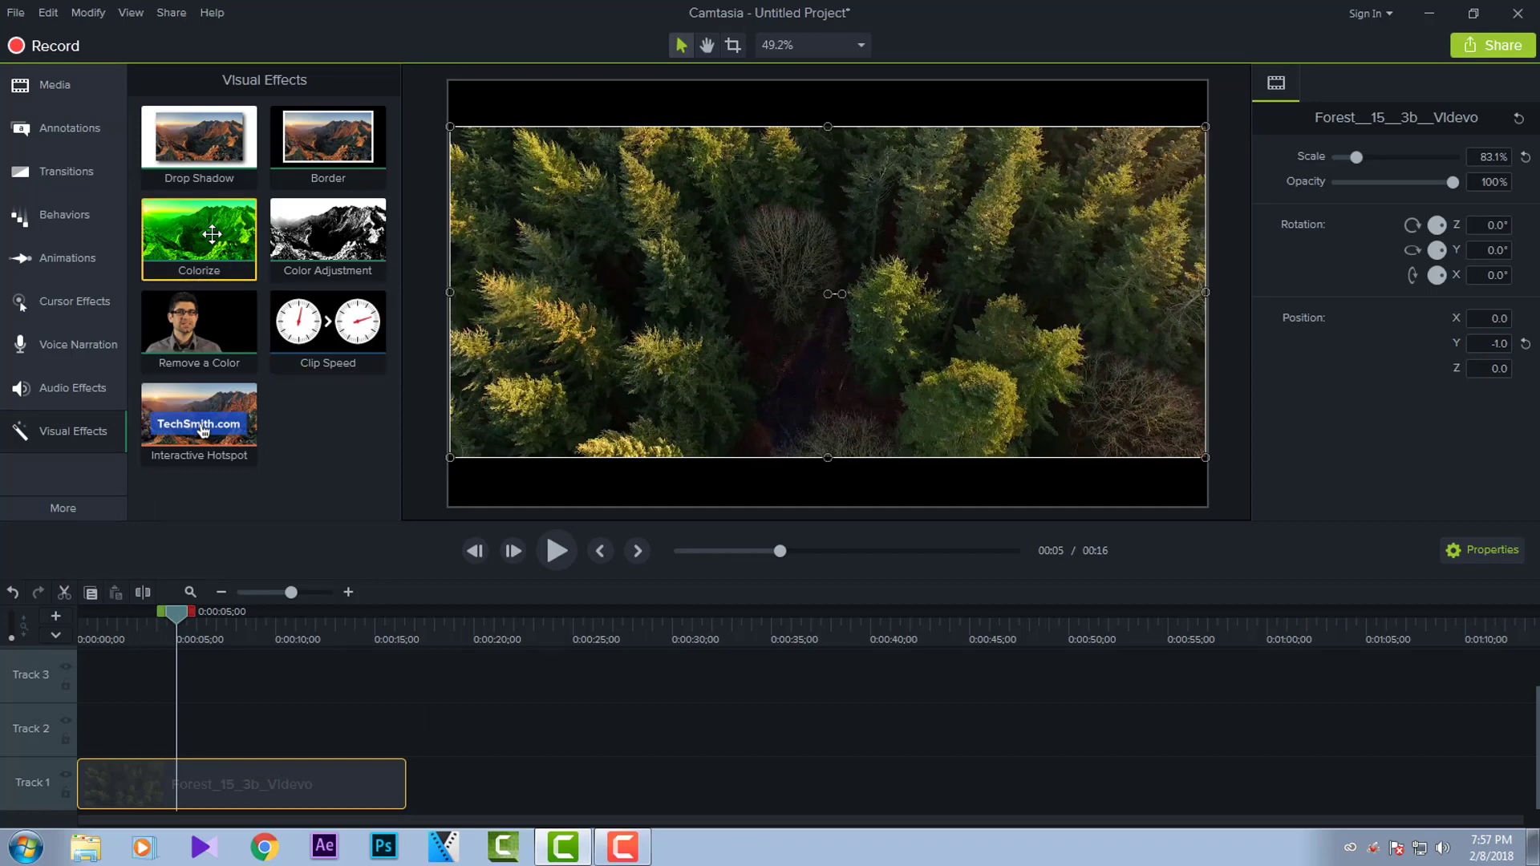
drag(211, 235, 200, 777)
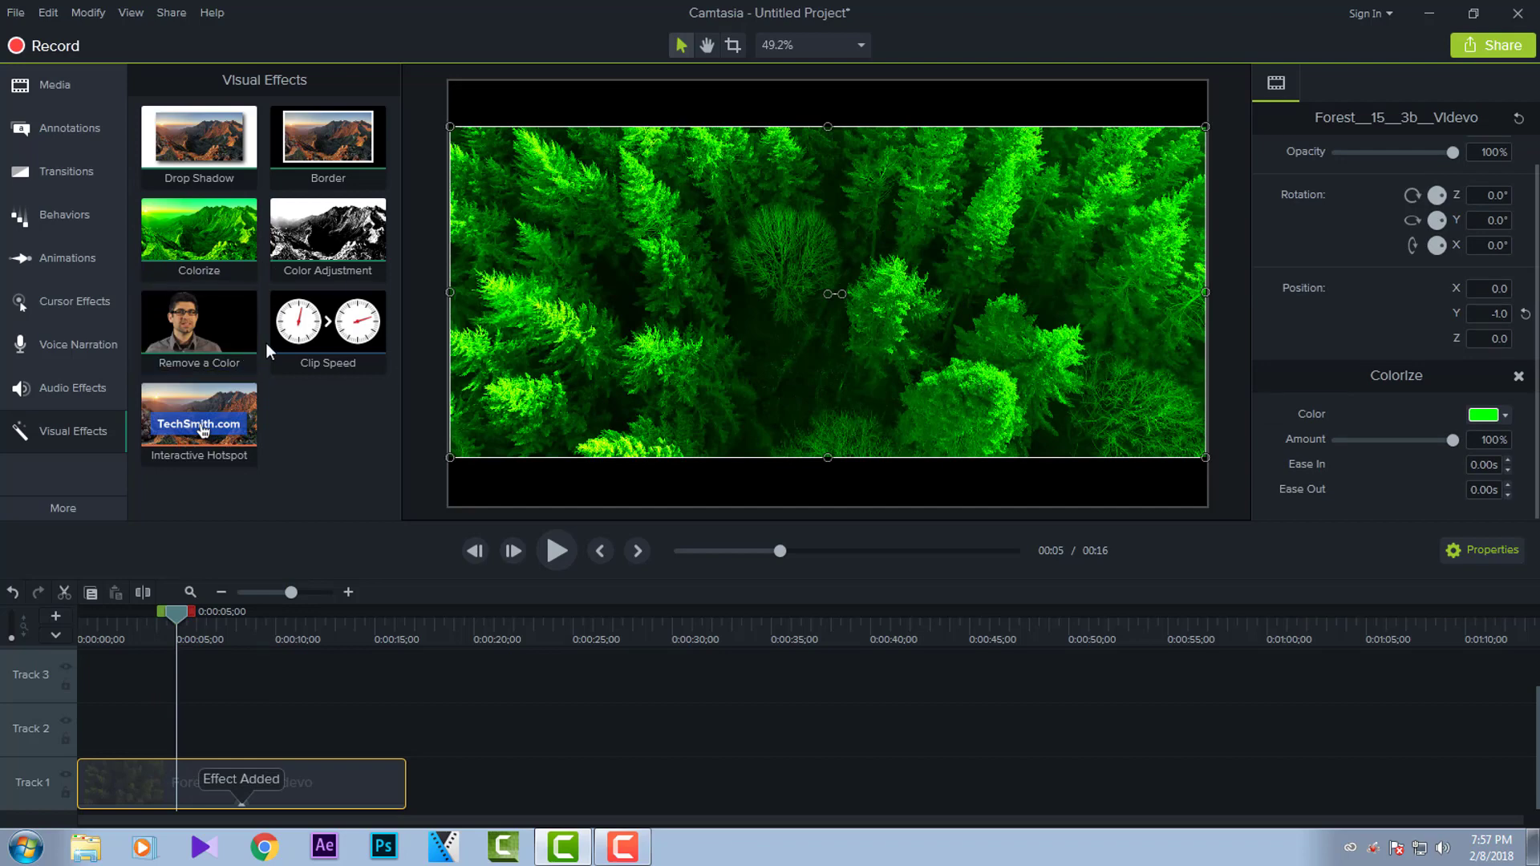
drag(1453, 440, 1347, 447)
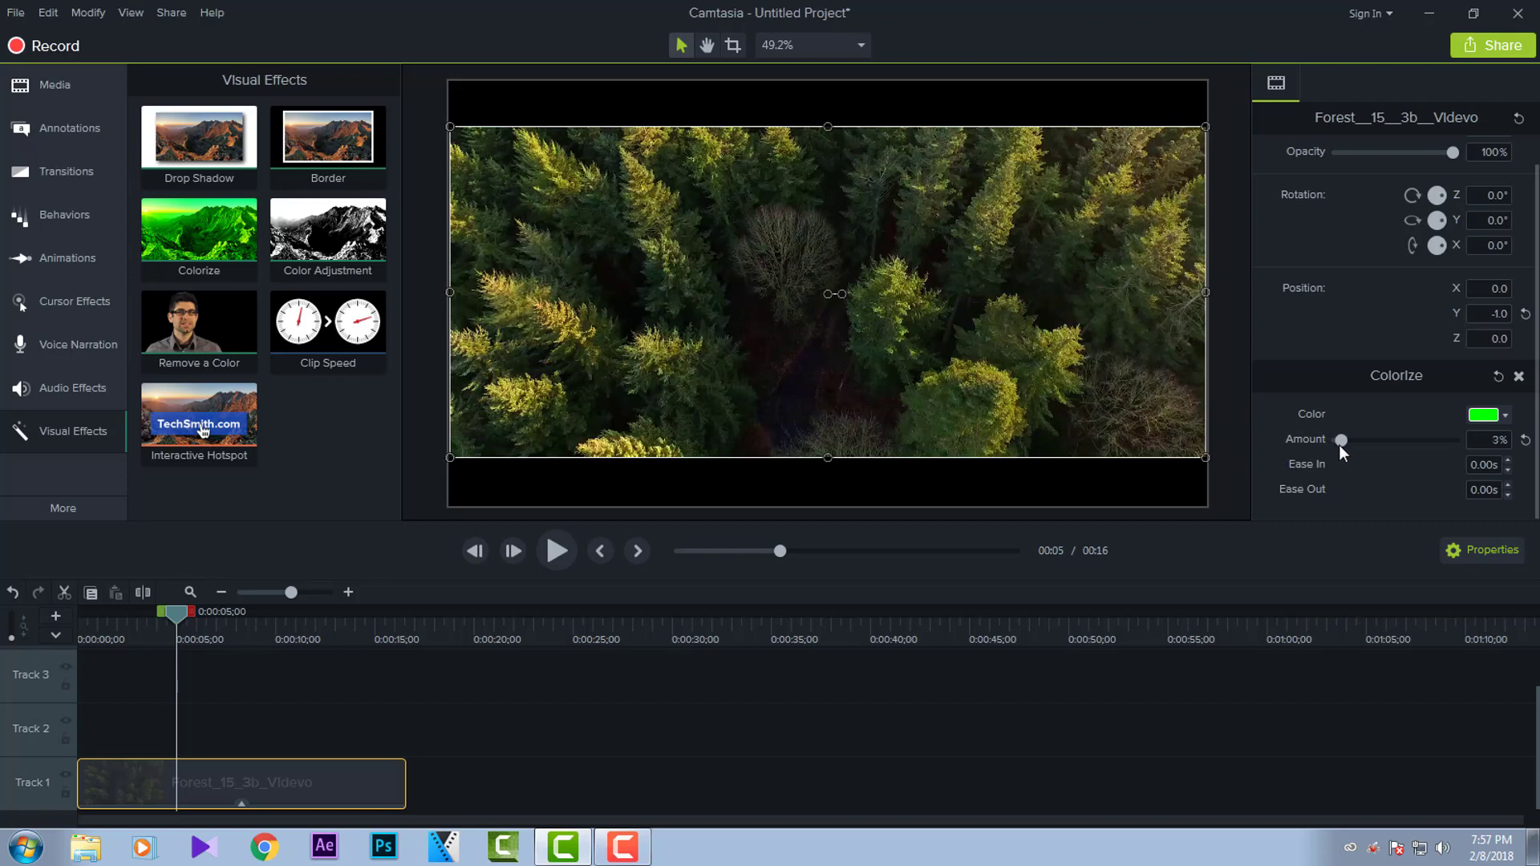
drag(1347, 446, 1349, 444)
drag(1348, 444, 1347, 443)
drag(1347, 445, 1352, 441)
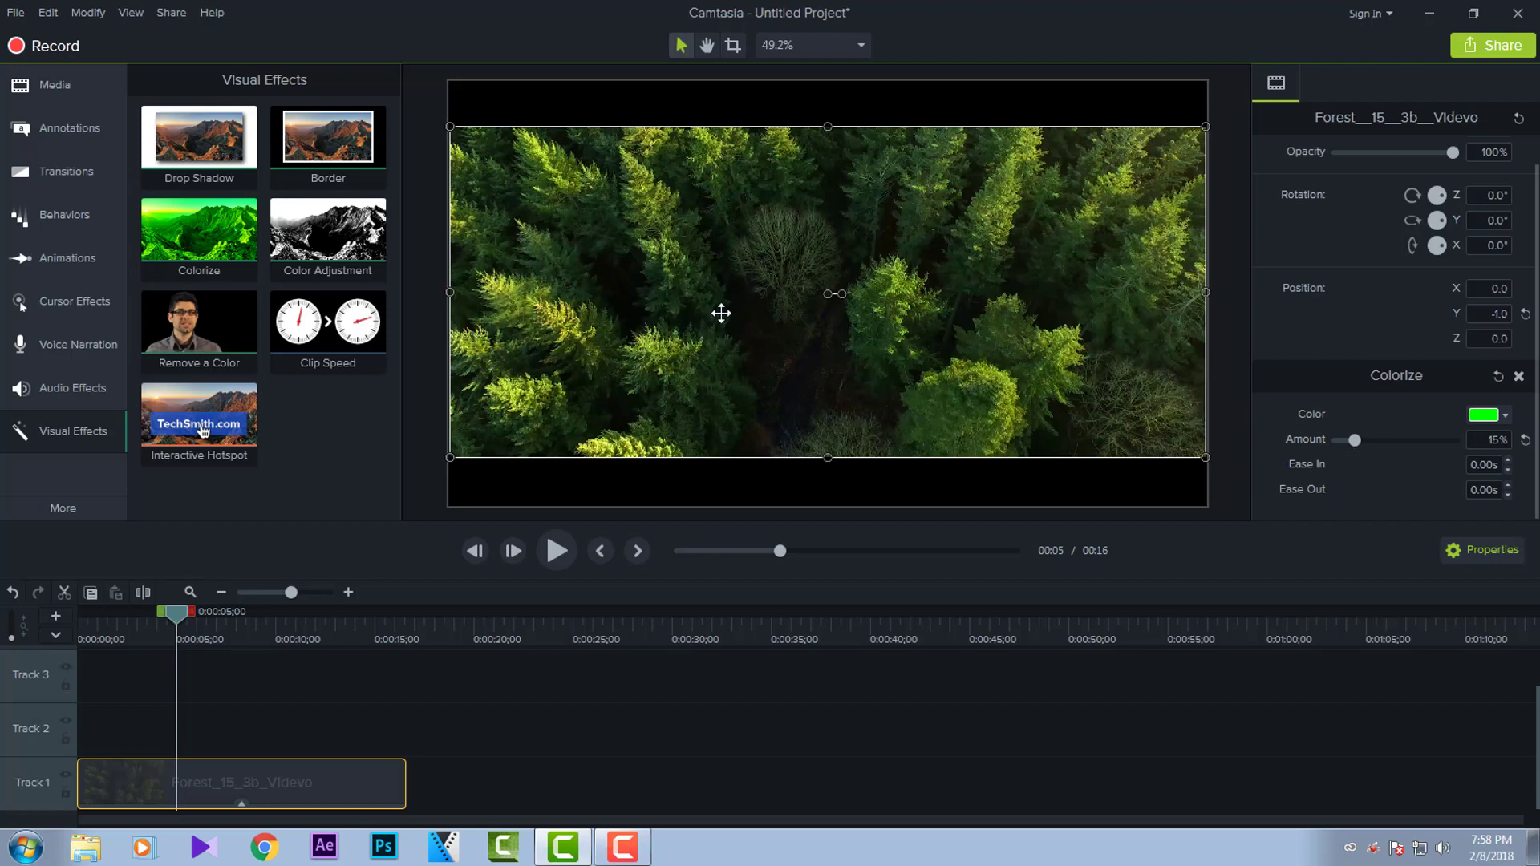
drag(1353, 440, 1348, 443)
drag(1350, 438, 1348, 439)
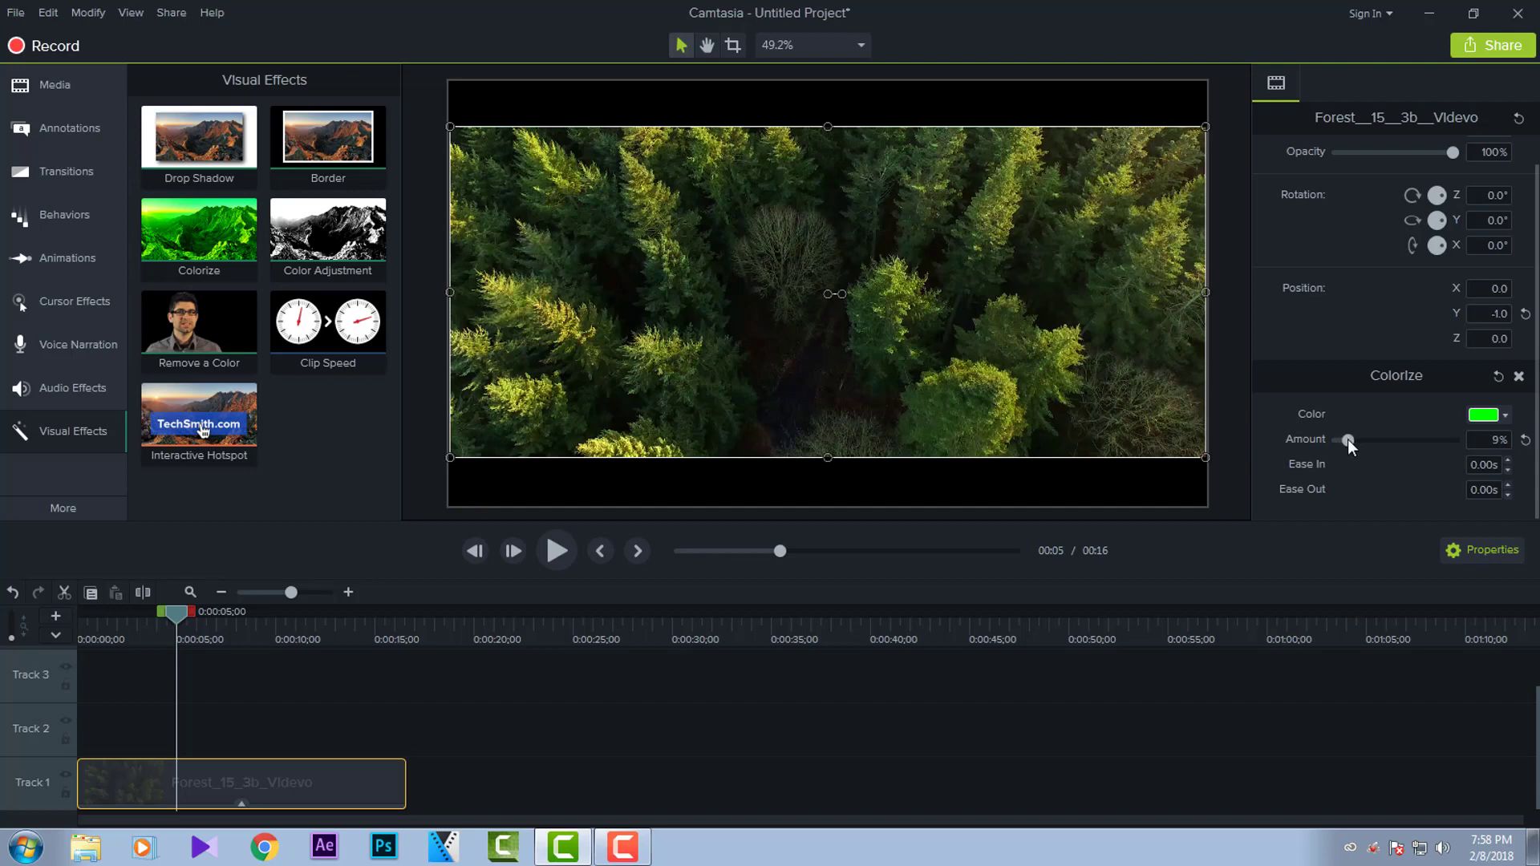
- Try blue, red, white and black Colorize presets, then settle on blue
click(1487, 414)
click(1442, 473)
click(1489, 414)
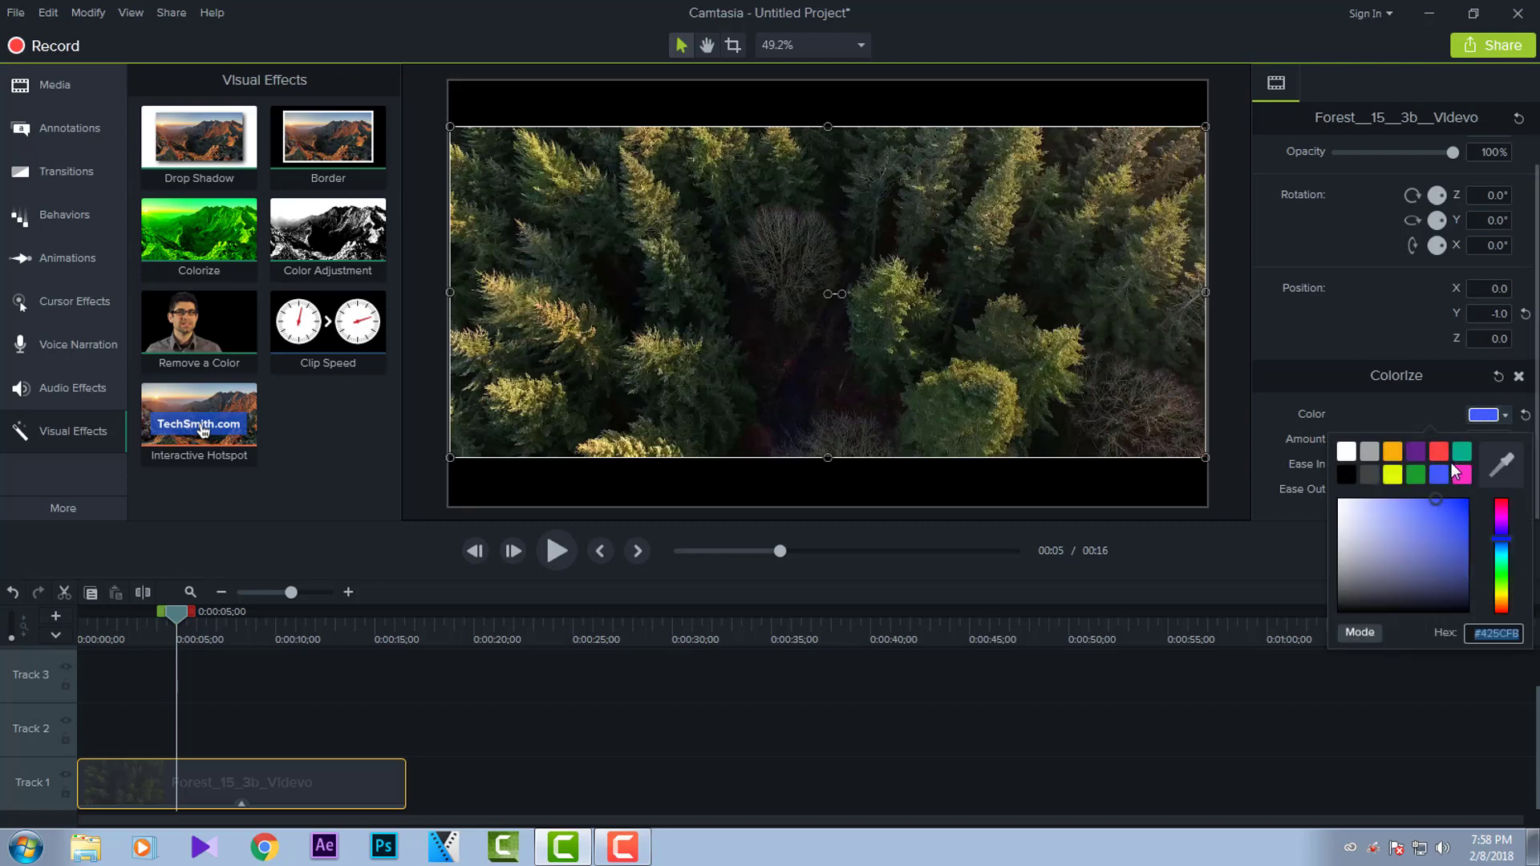
click(1441, 453)
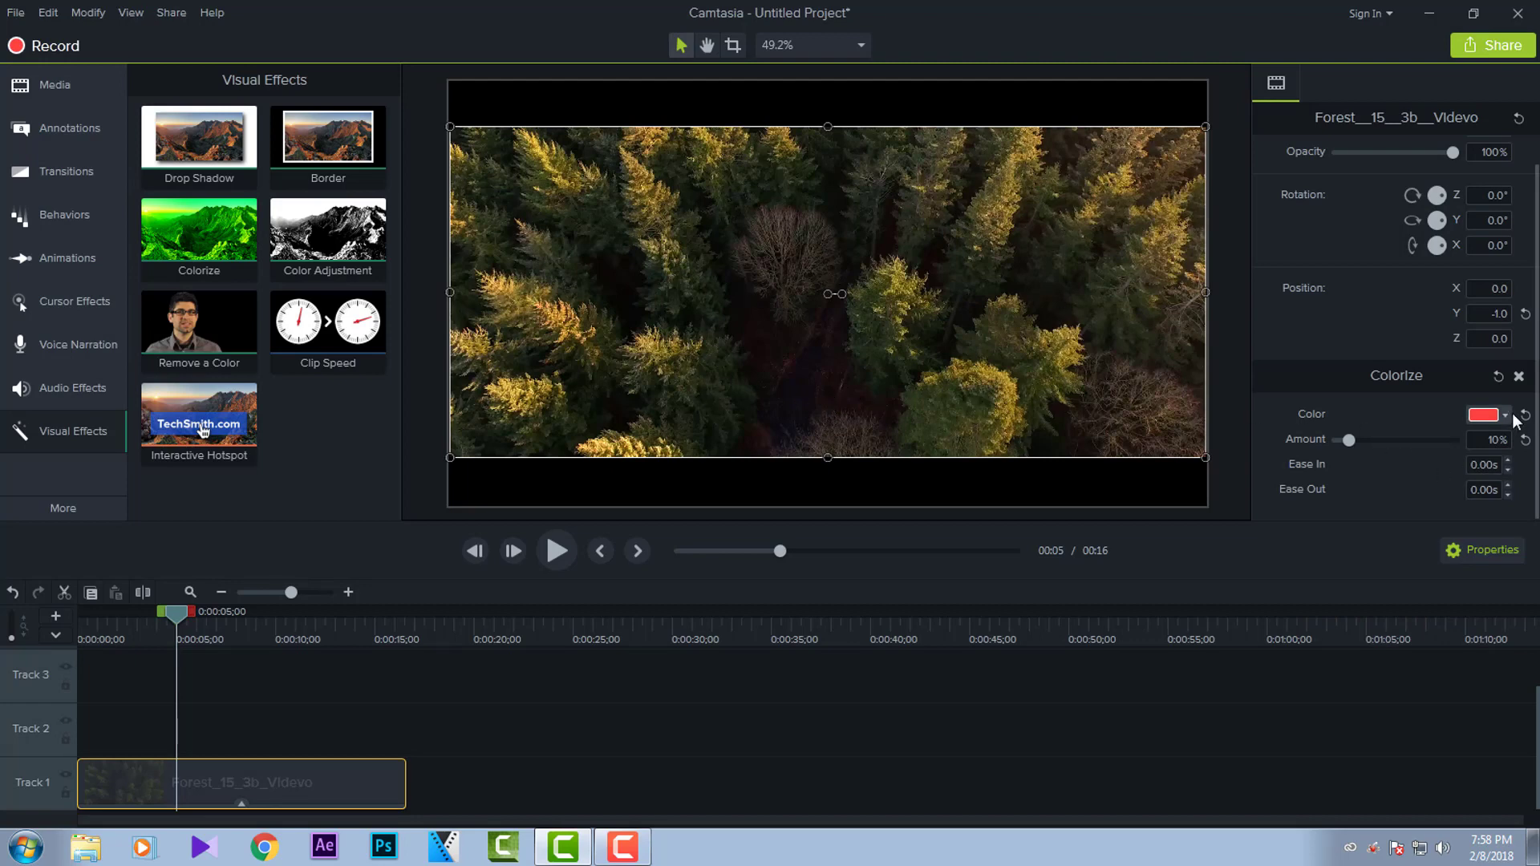
click(1478, 420)
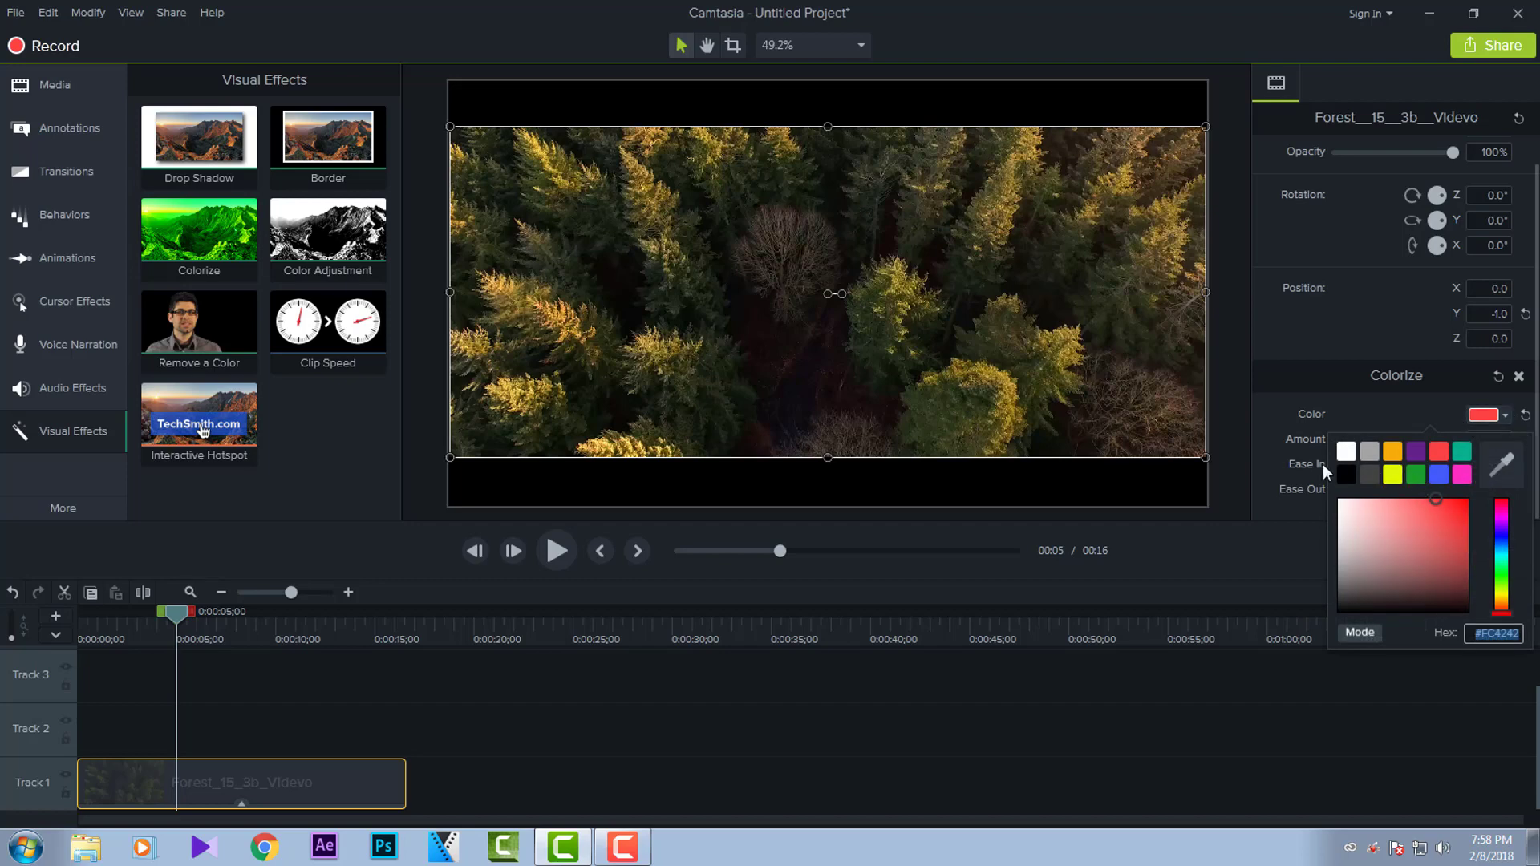
click(1345, 451)
click(1485, 415)
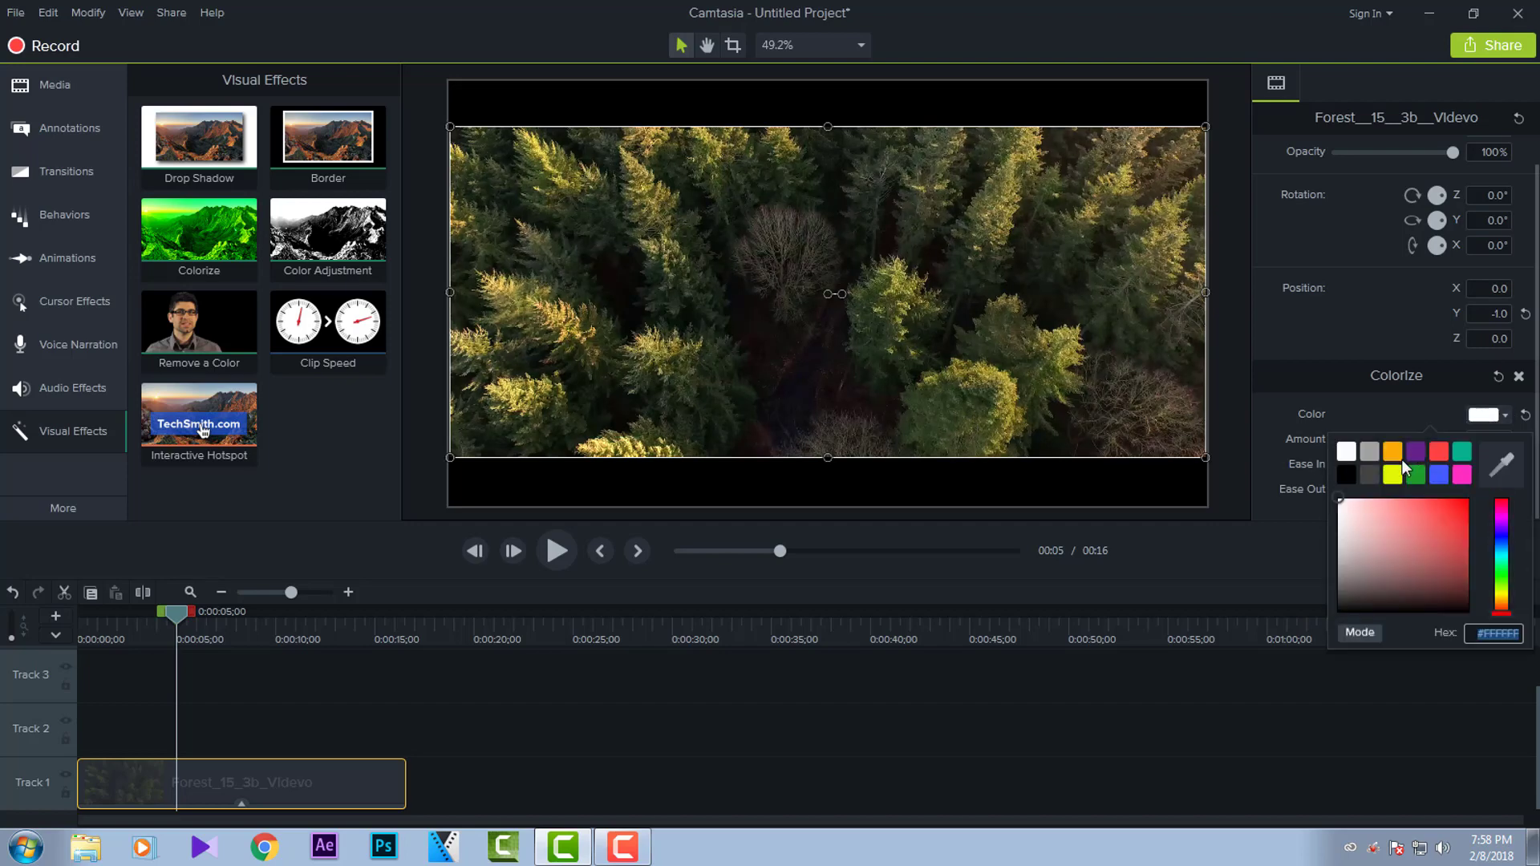
click(1348, 474)
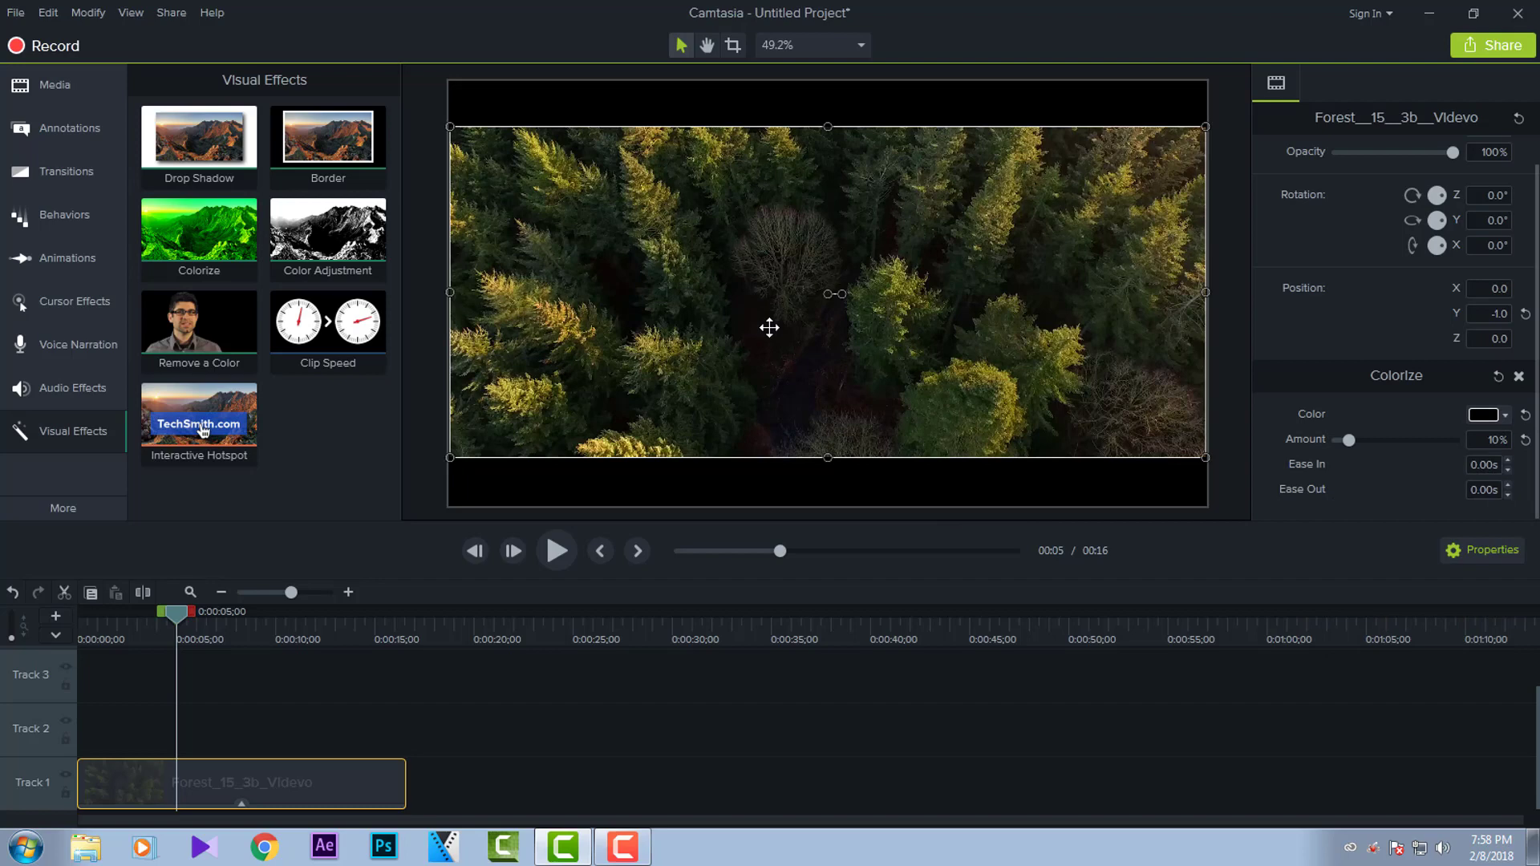
click(1486, 415)
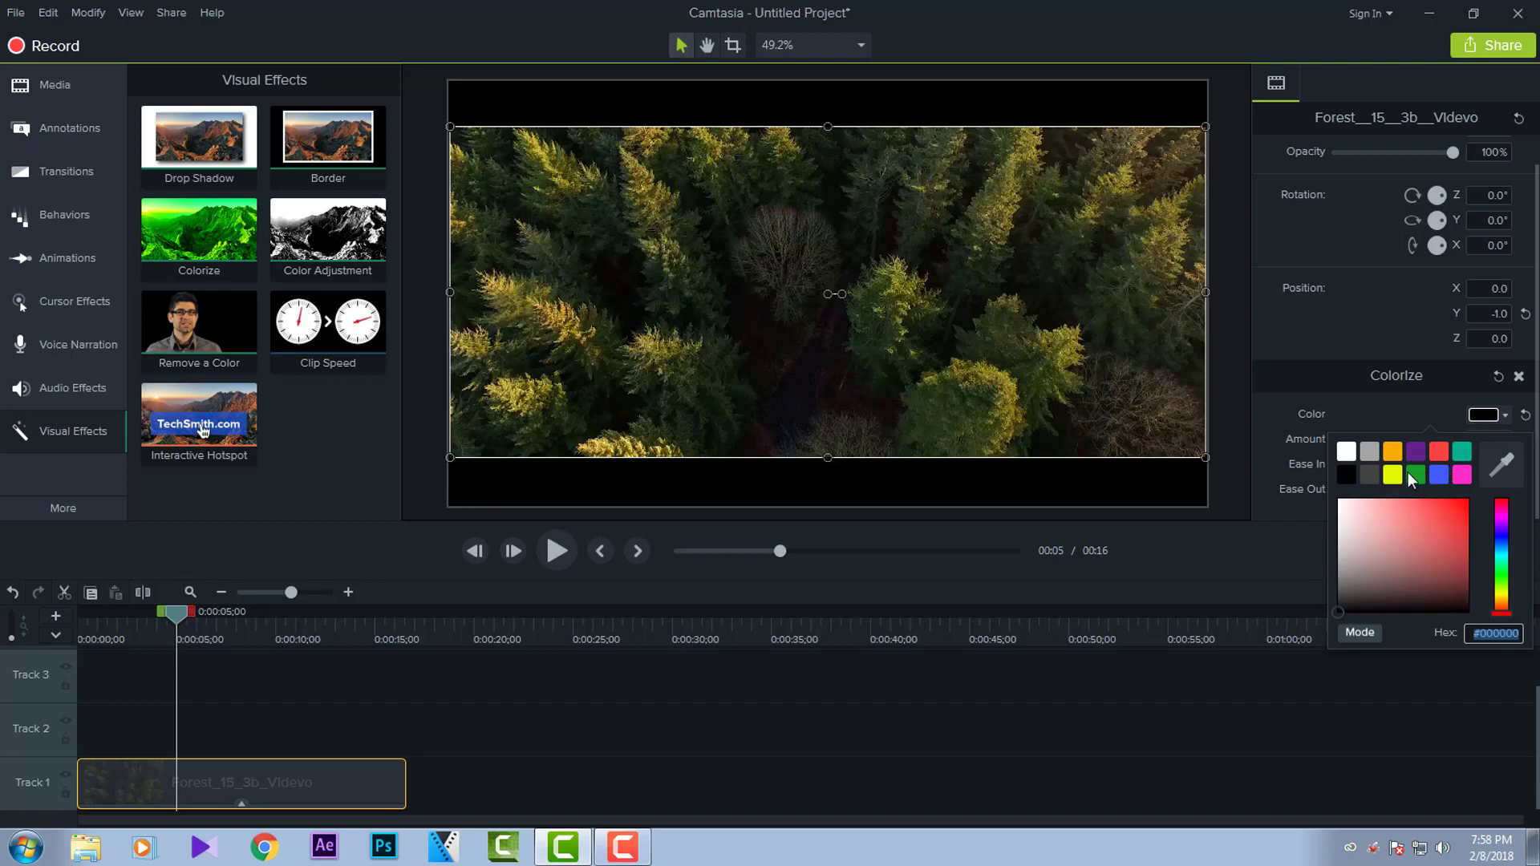
click(1437, 475)
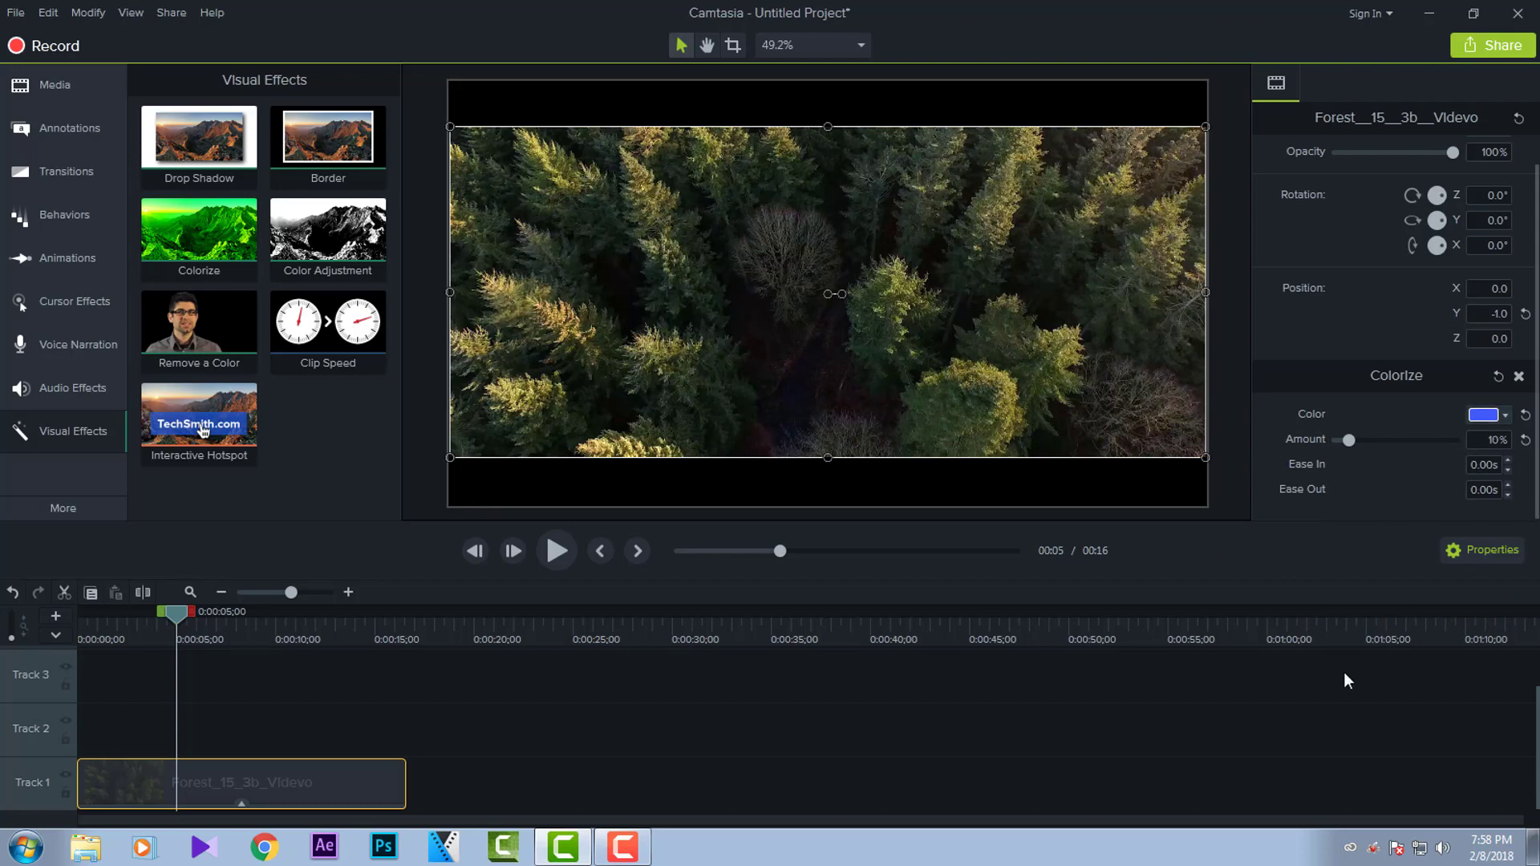
click(1293, 682)
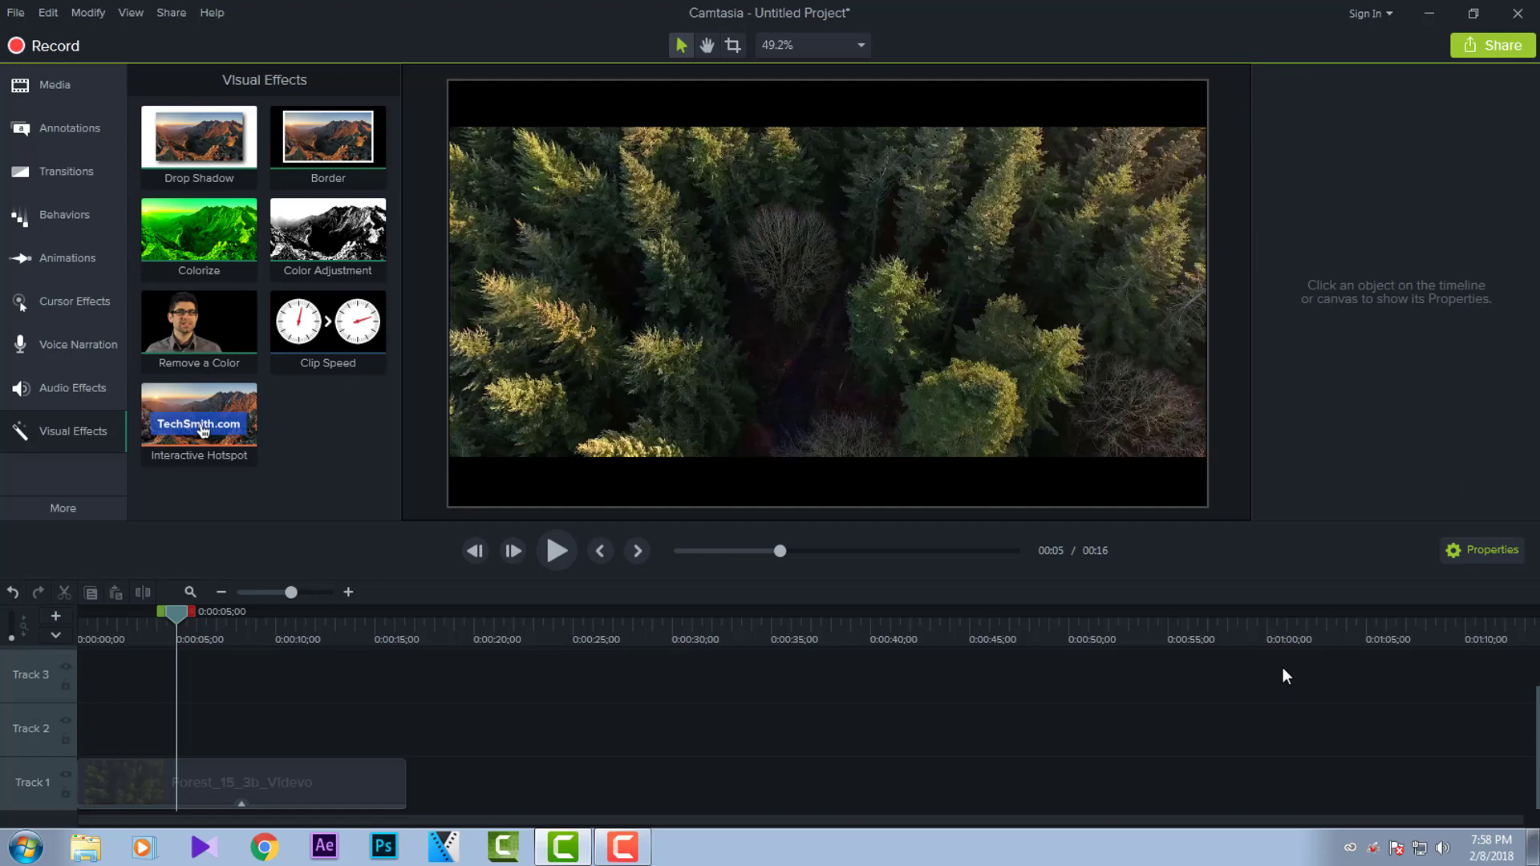
- Place the Killabyte music track on the timeline starting at 0:00
click(92, 96)
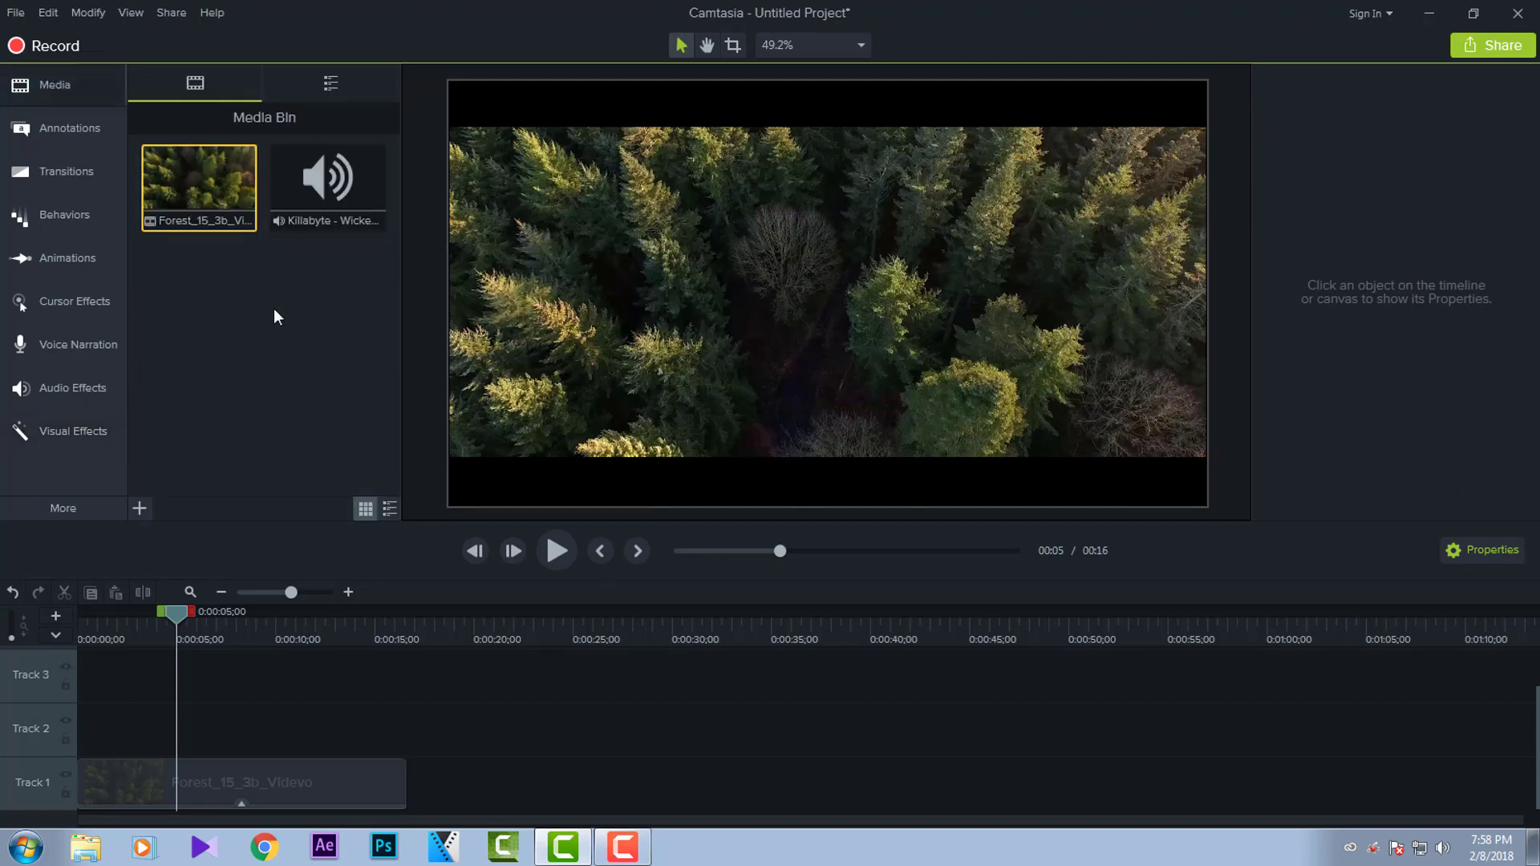
click(352, 223)
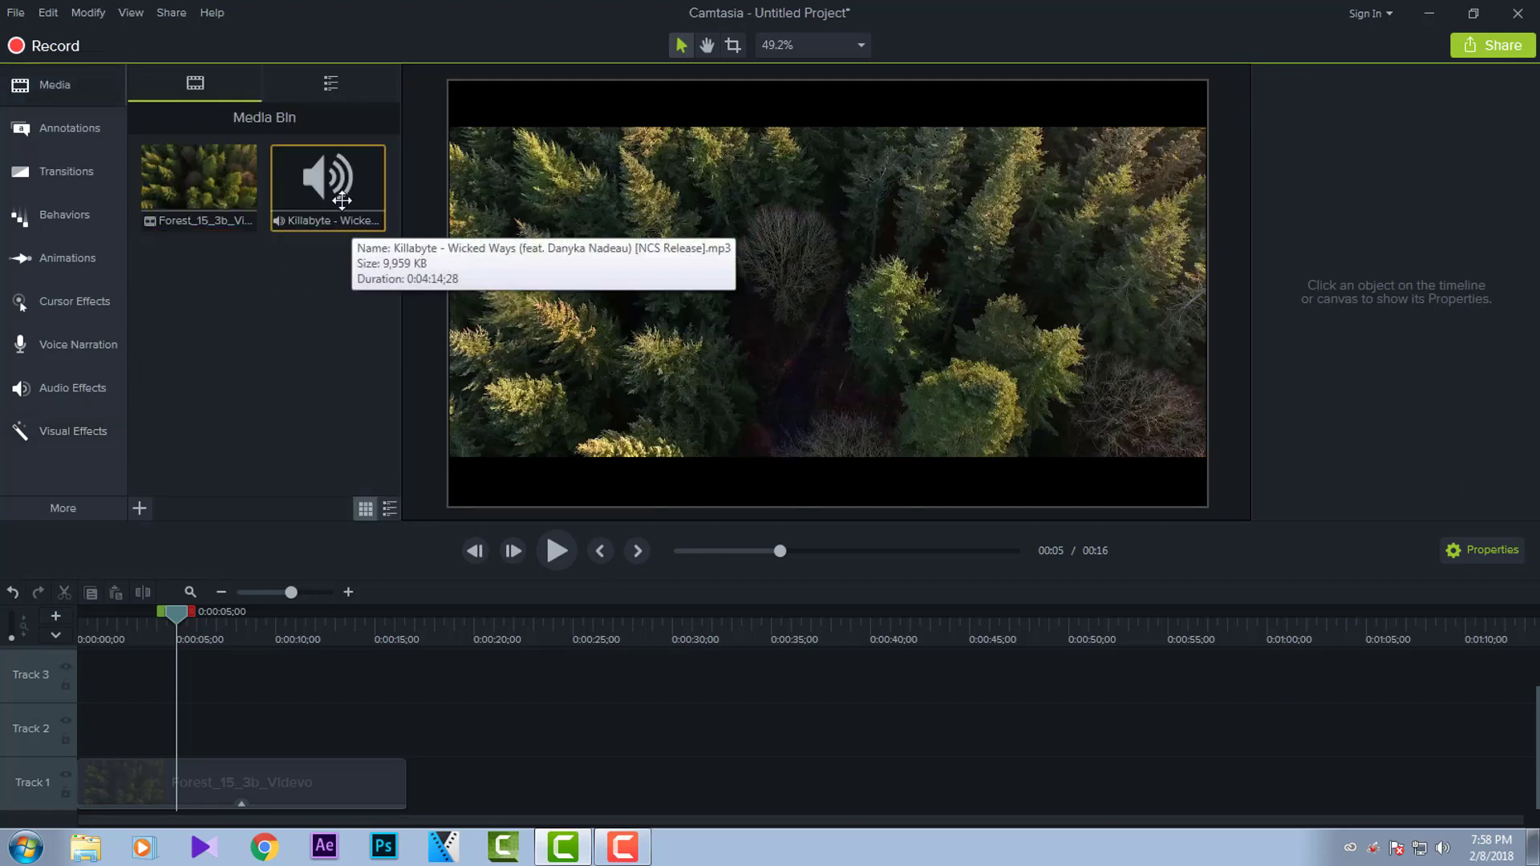
drag(353, 217, 450, 829)
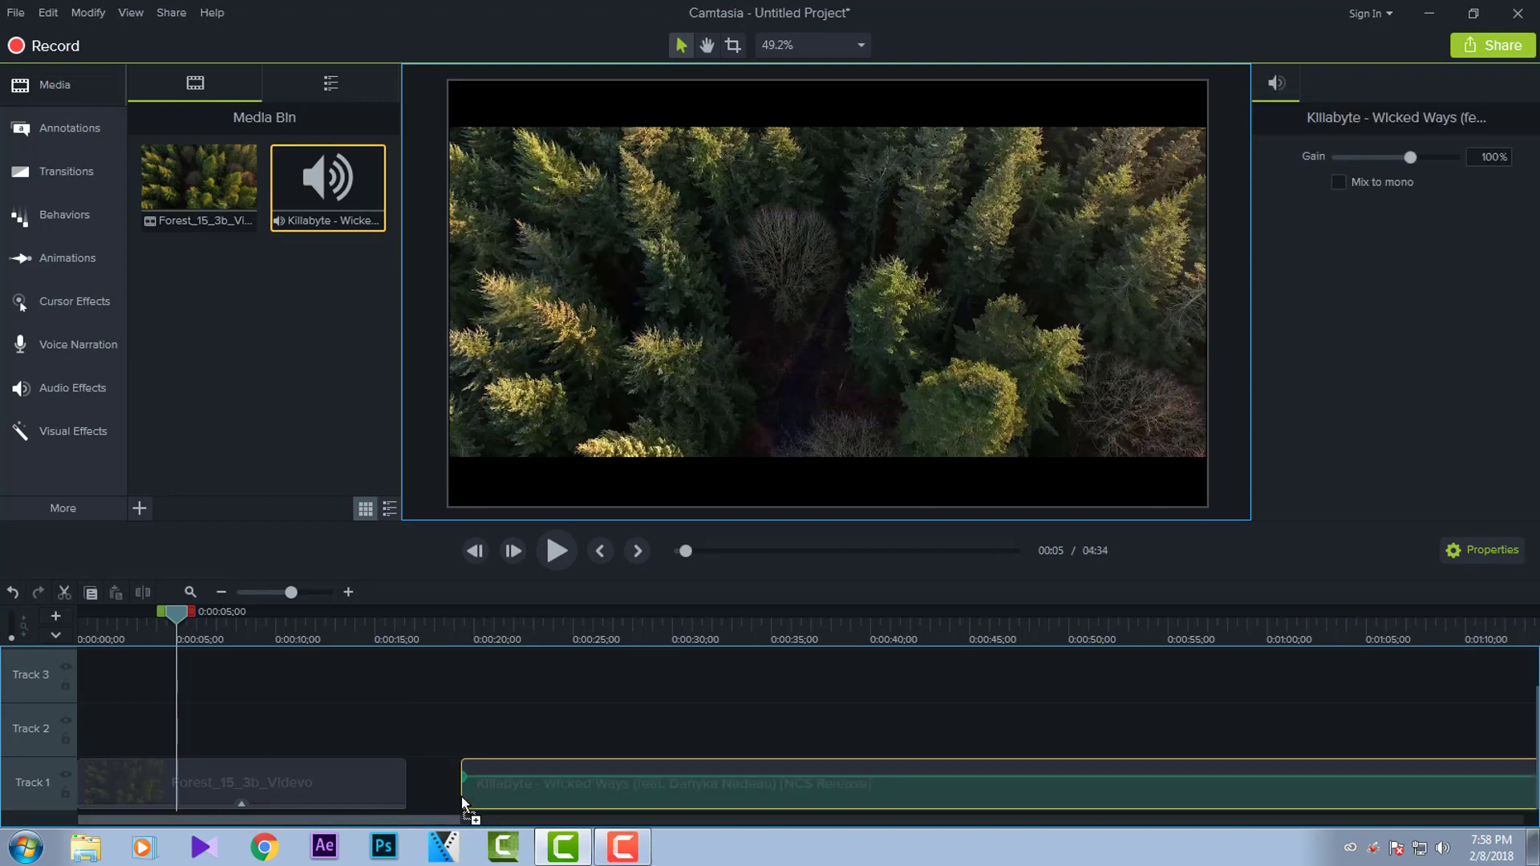
drag(346, 785, 348, 730)
drag(452, 783, 45, 778)
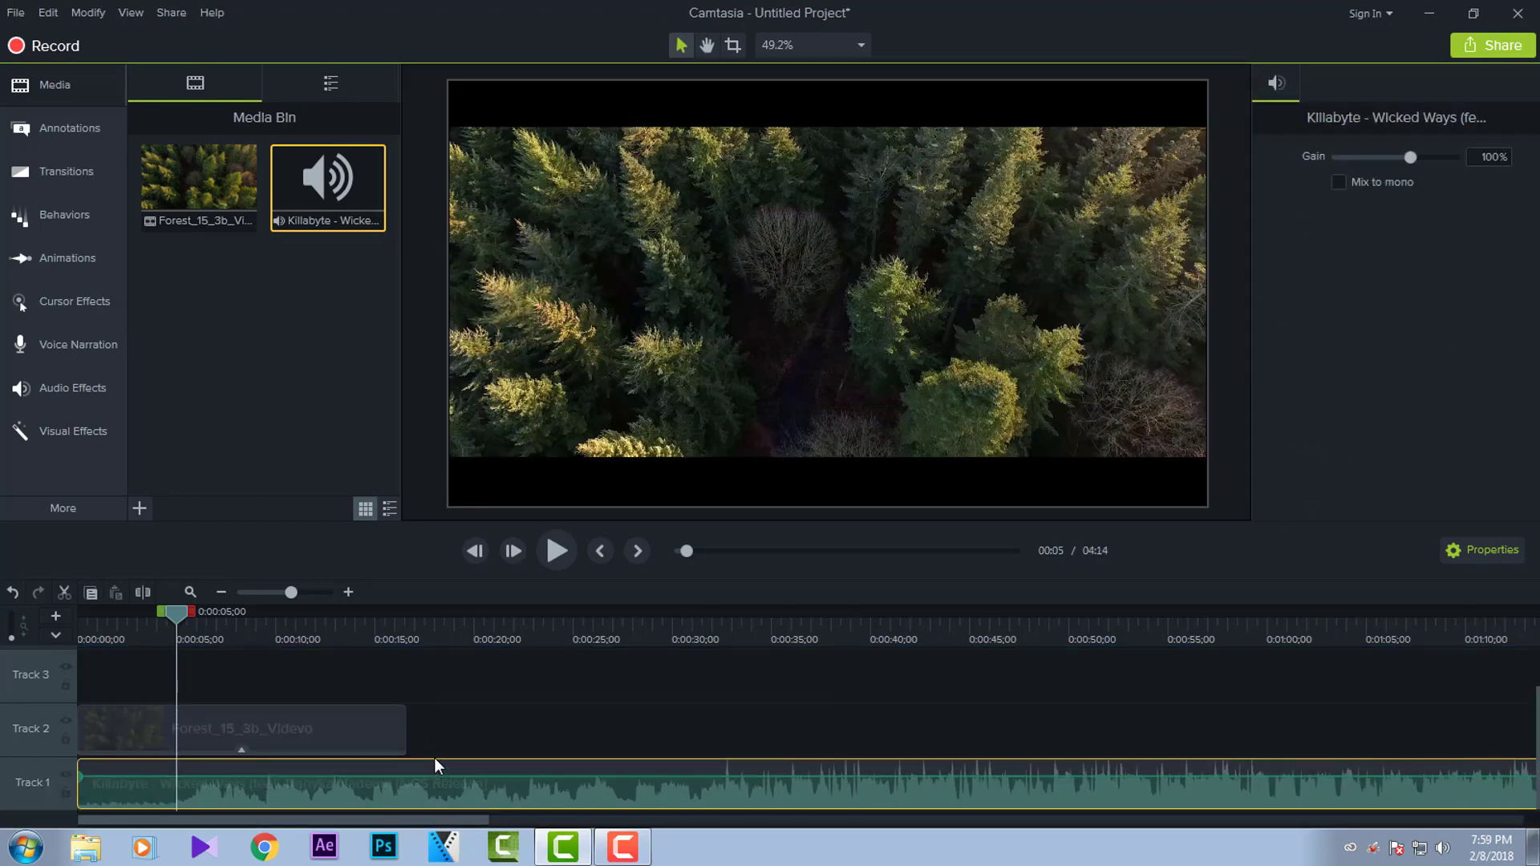
- Split the music at 0:18 and delete the remainder
click(172, 592)
mouse_move(178, 617)
mouse_down()
mouse_move(436, 620)
mouse_move(449, 636)
mouse_up()
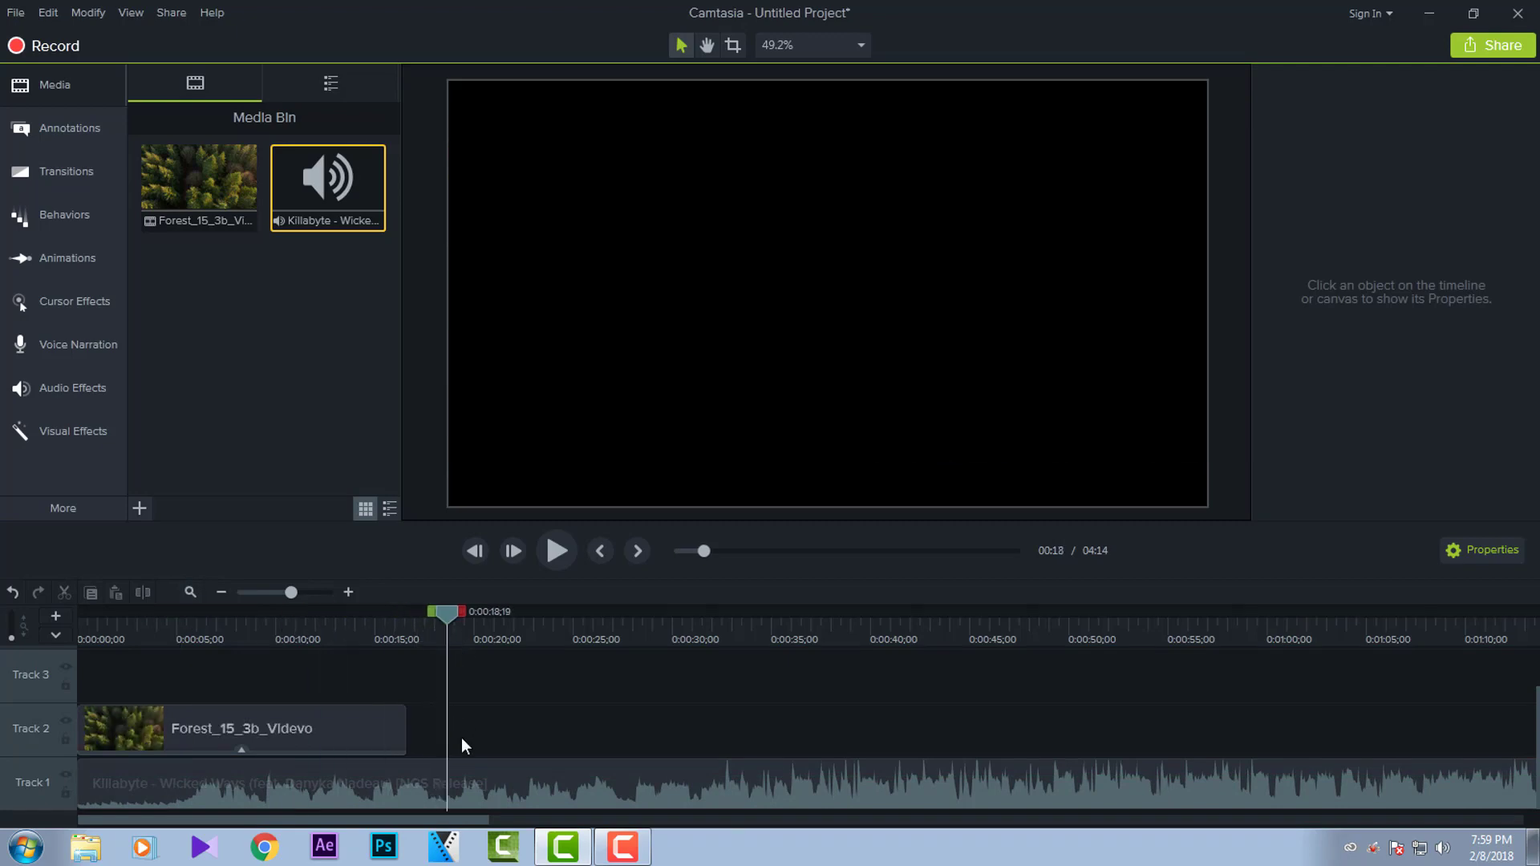
click(457, 777)
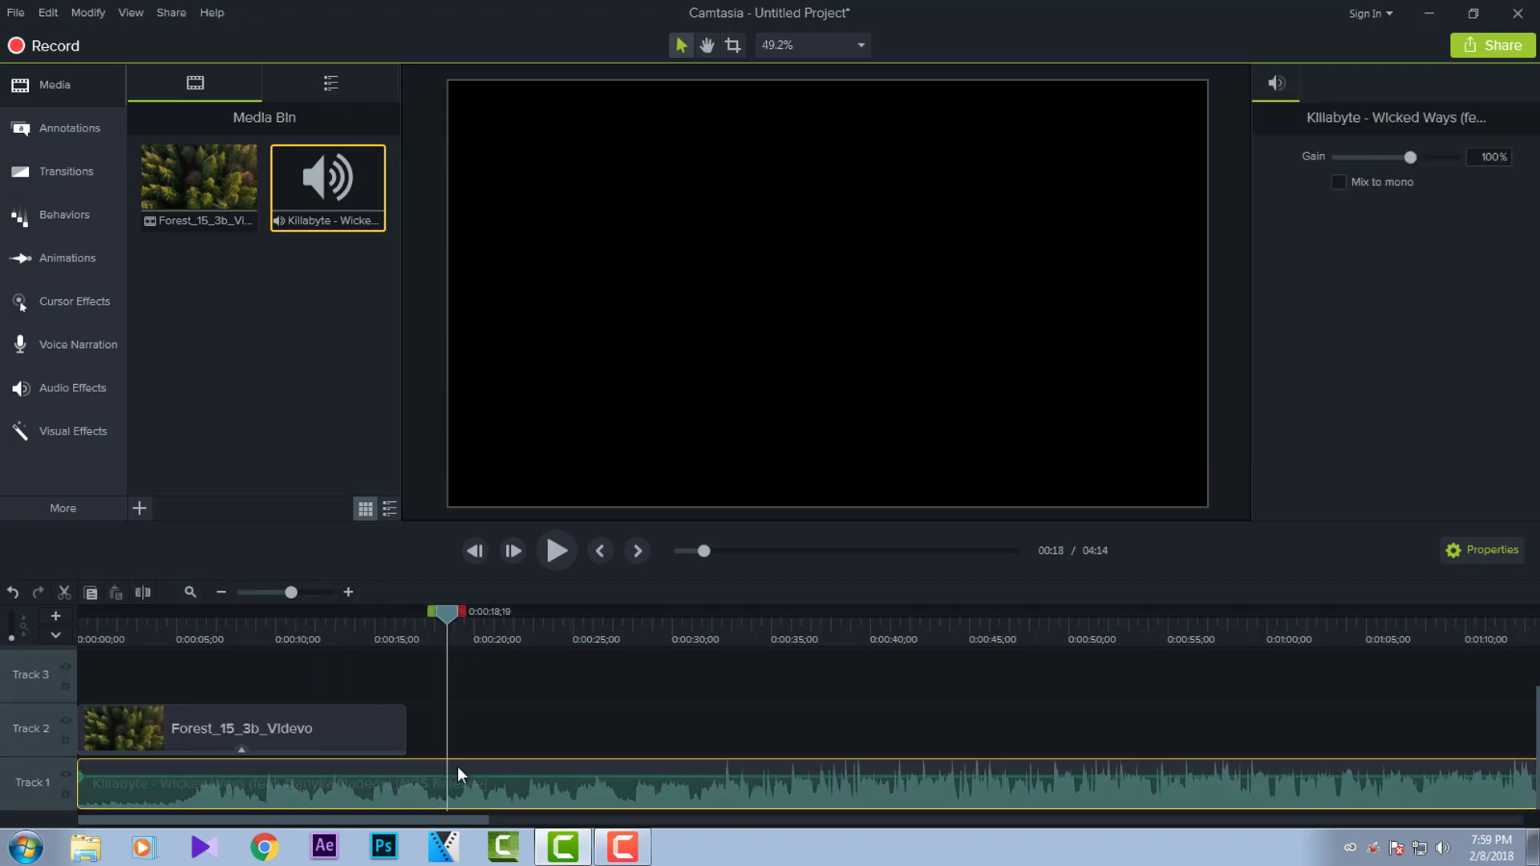
key(s)
click(475, 783)
key(Delete)
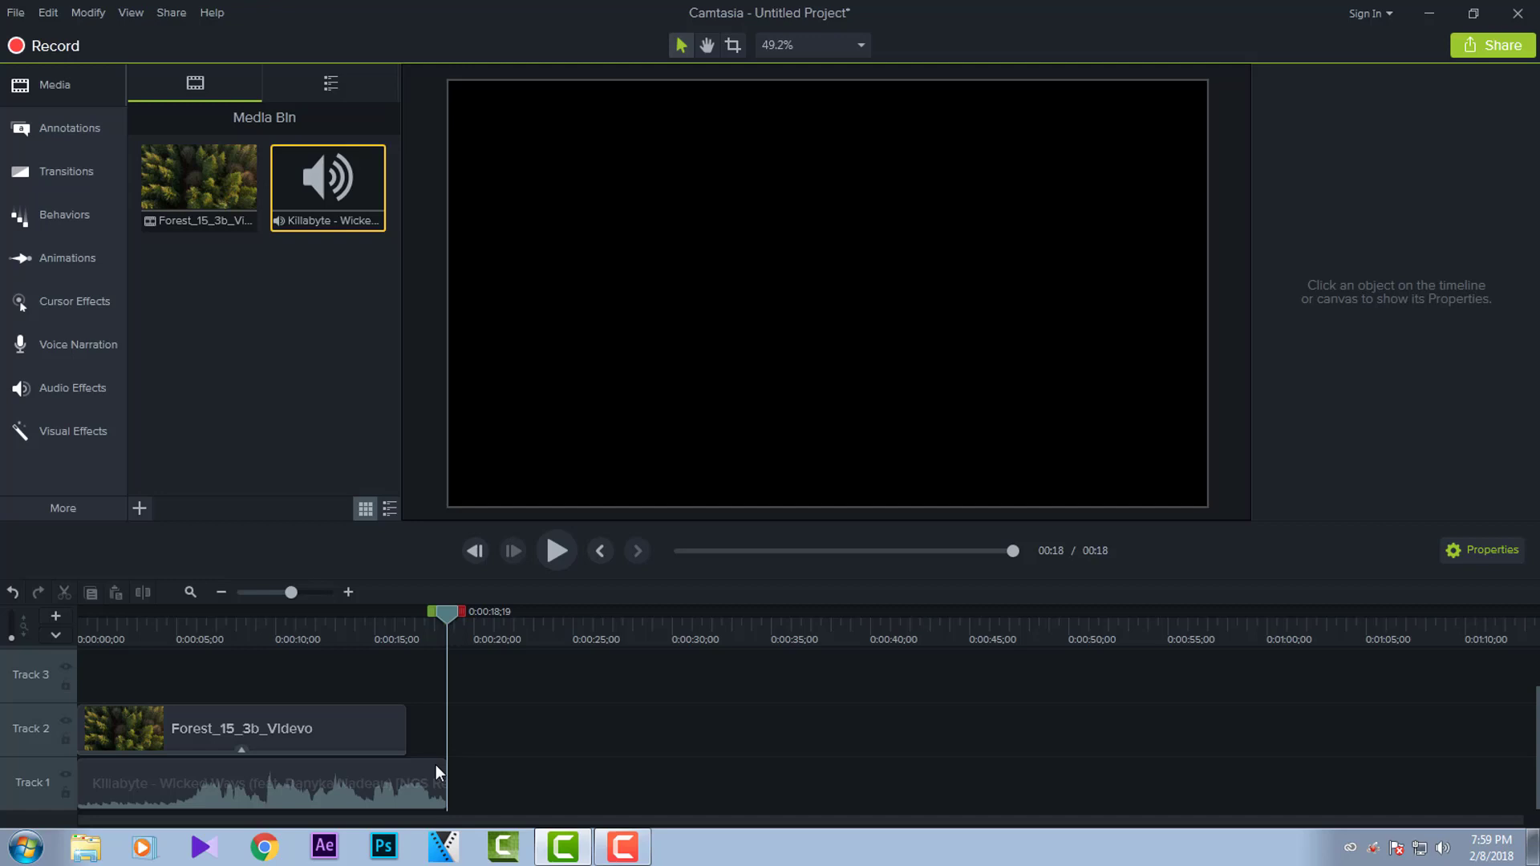
click(436, 776)
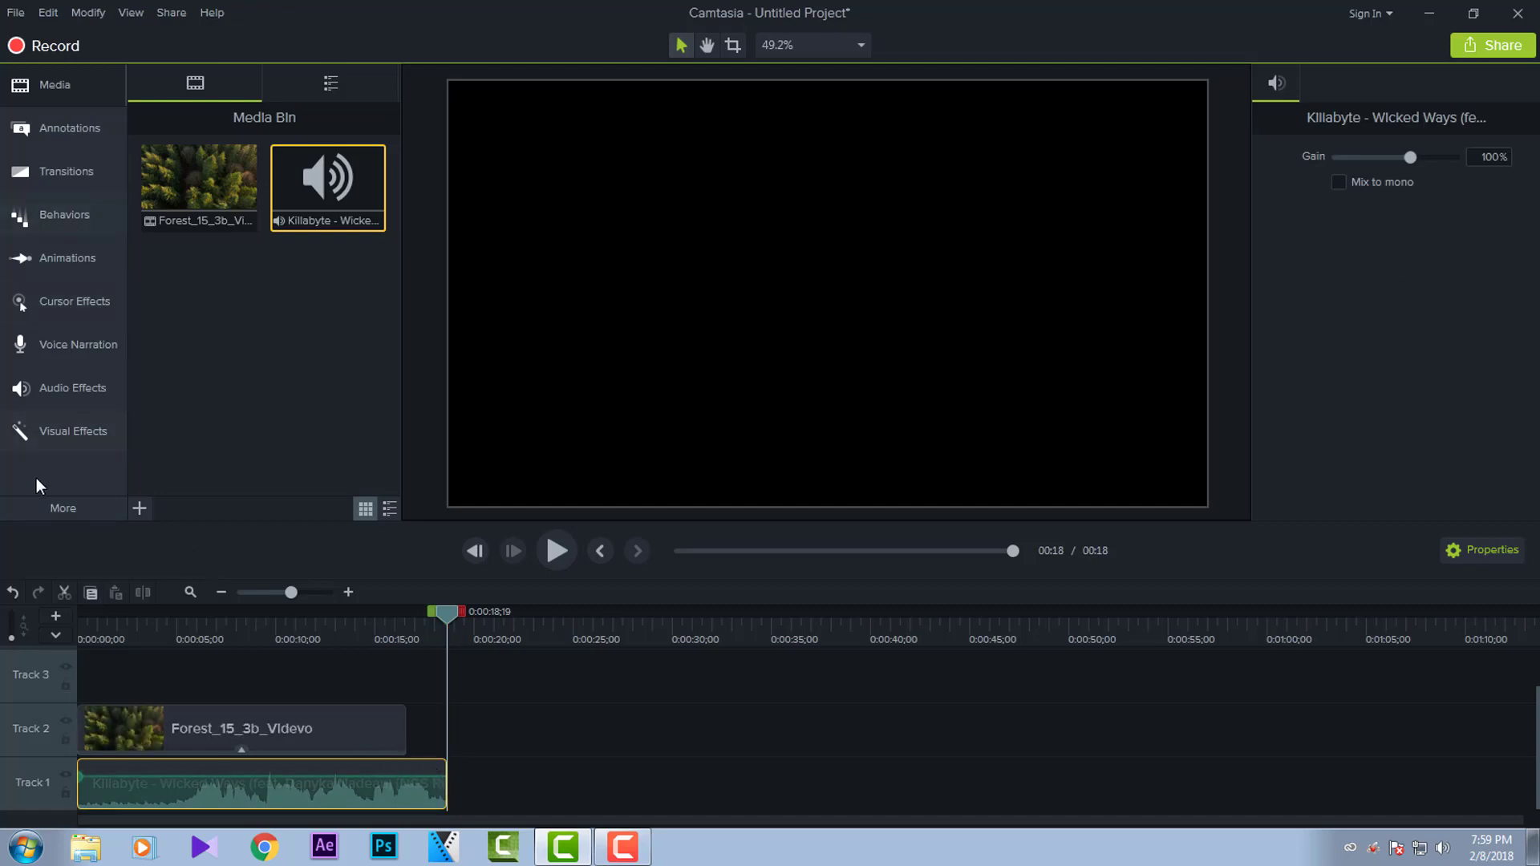
- Apply Fade Out to the Killabyte track, then rewind and play back to hear it
click(52, 386)
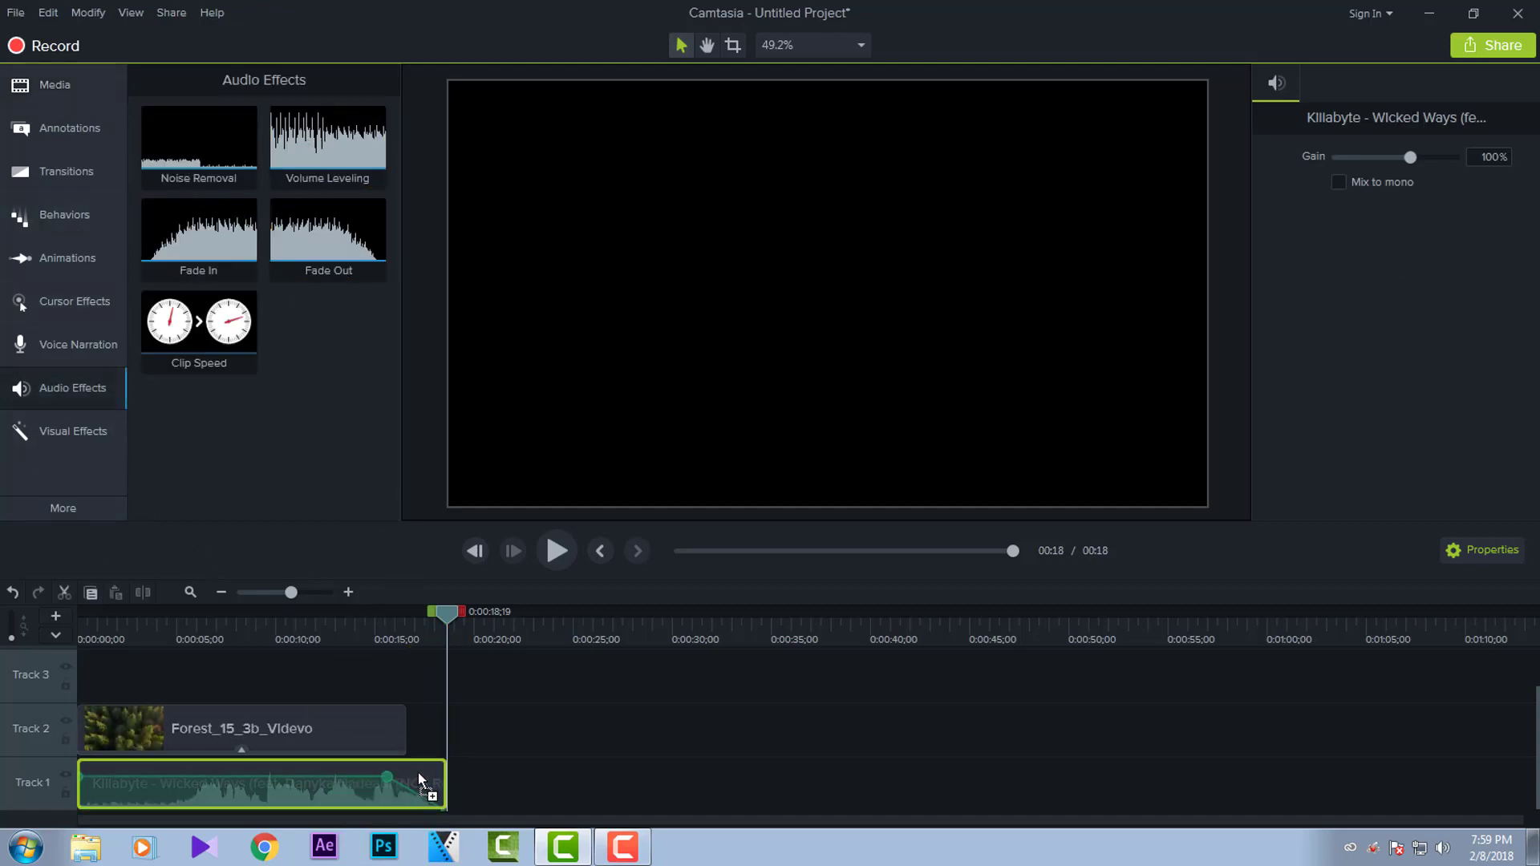
drag(421, 771, 388, 783)
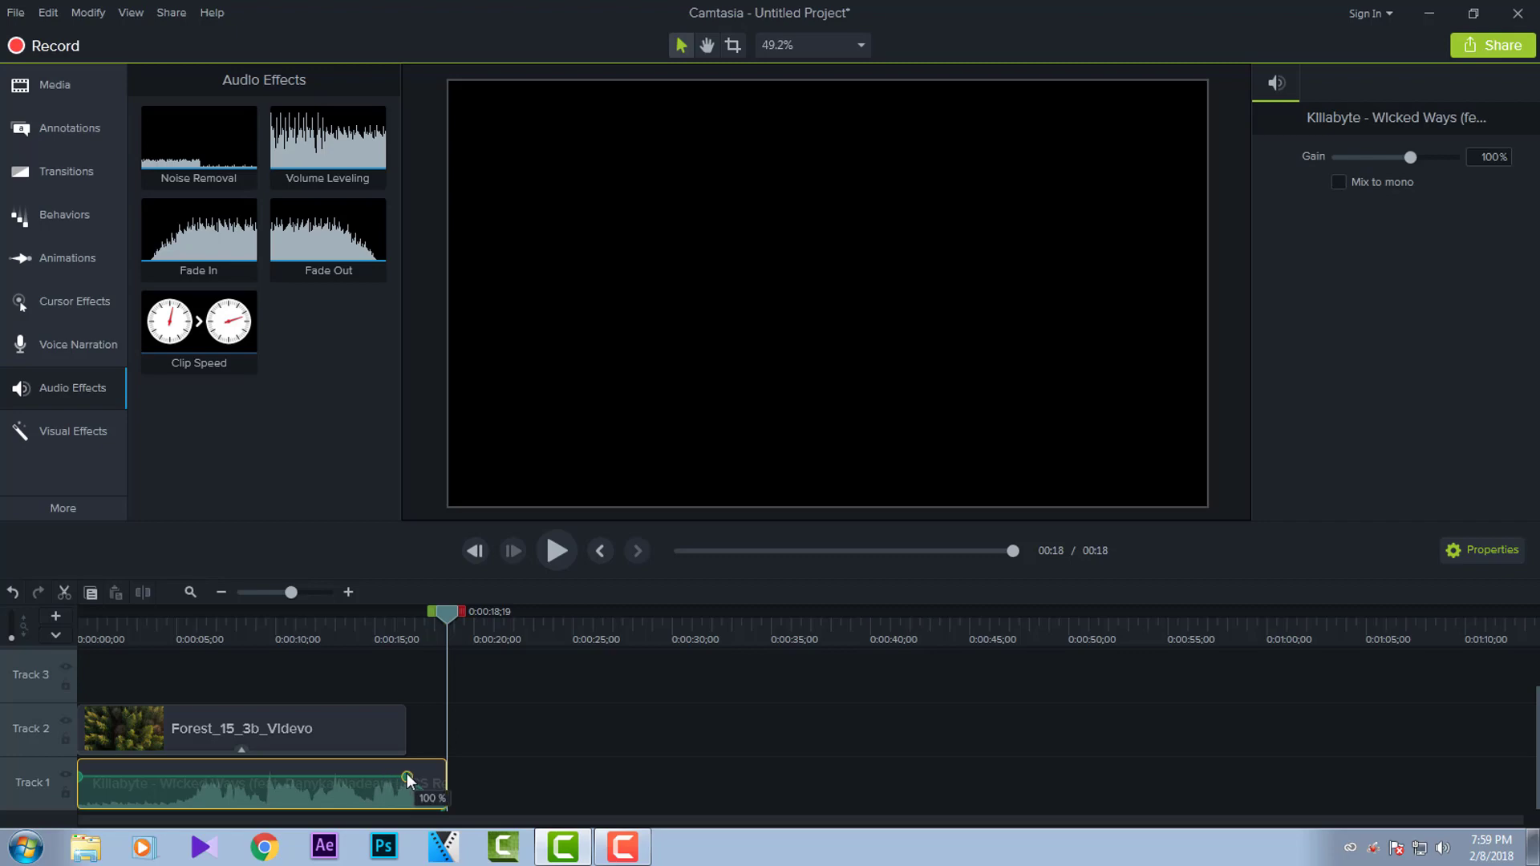
click(438, 617)
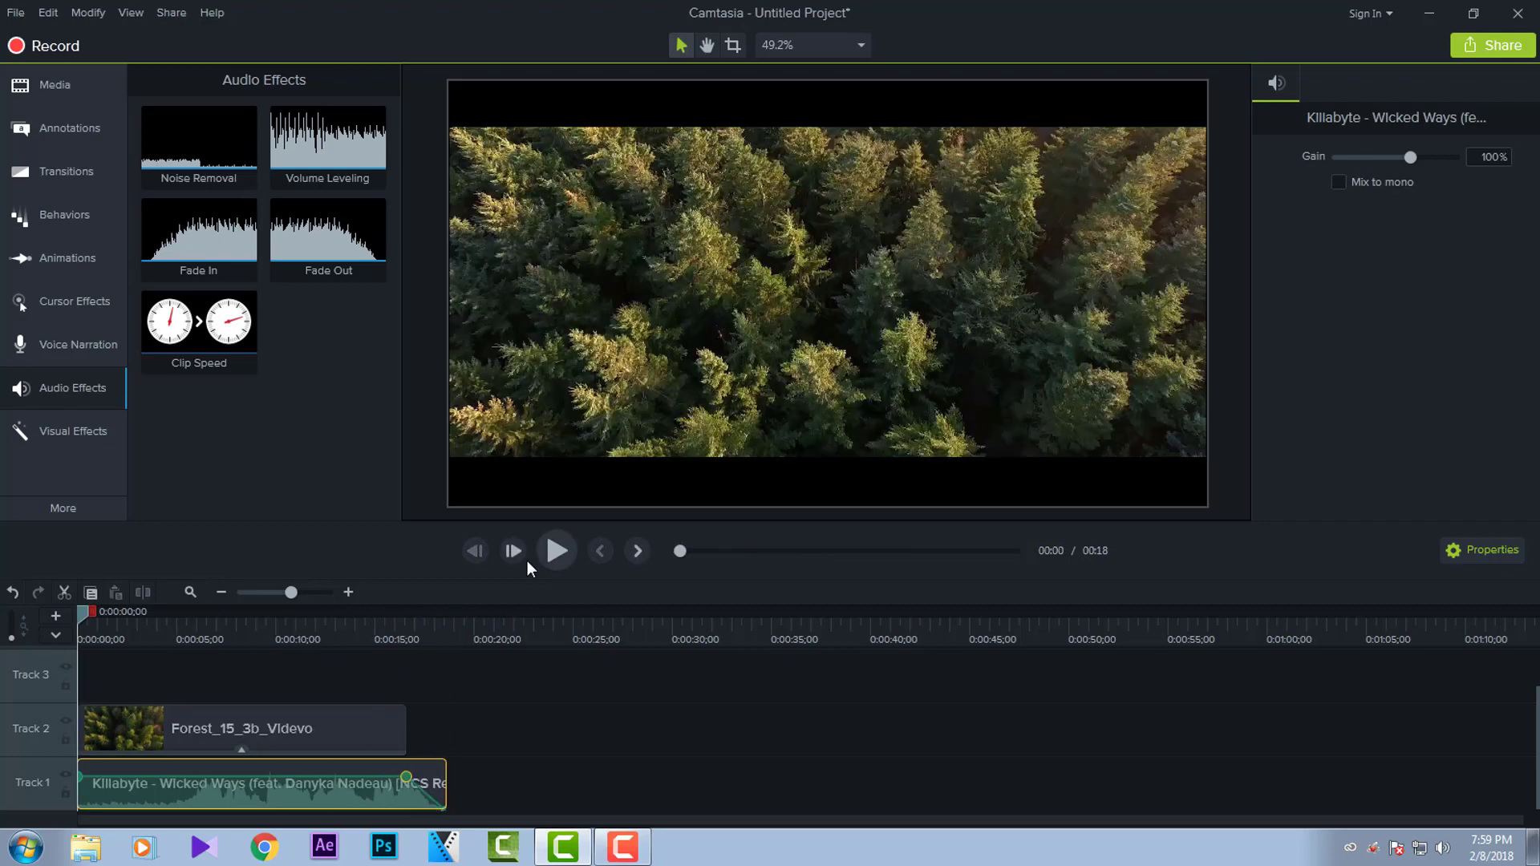
click(558, 550)
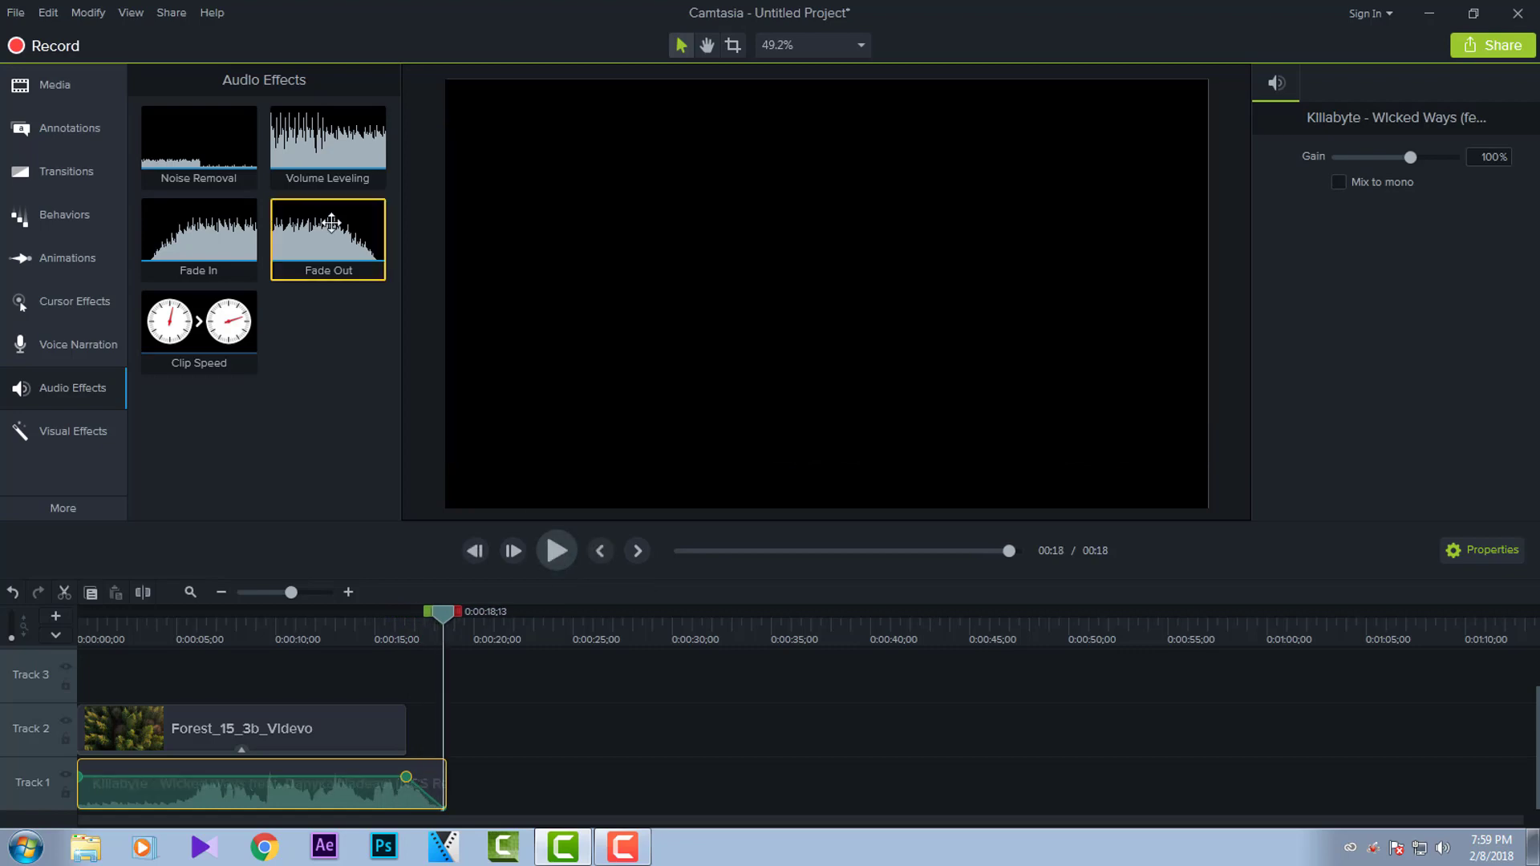
drag(442, 630, 378, 631)
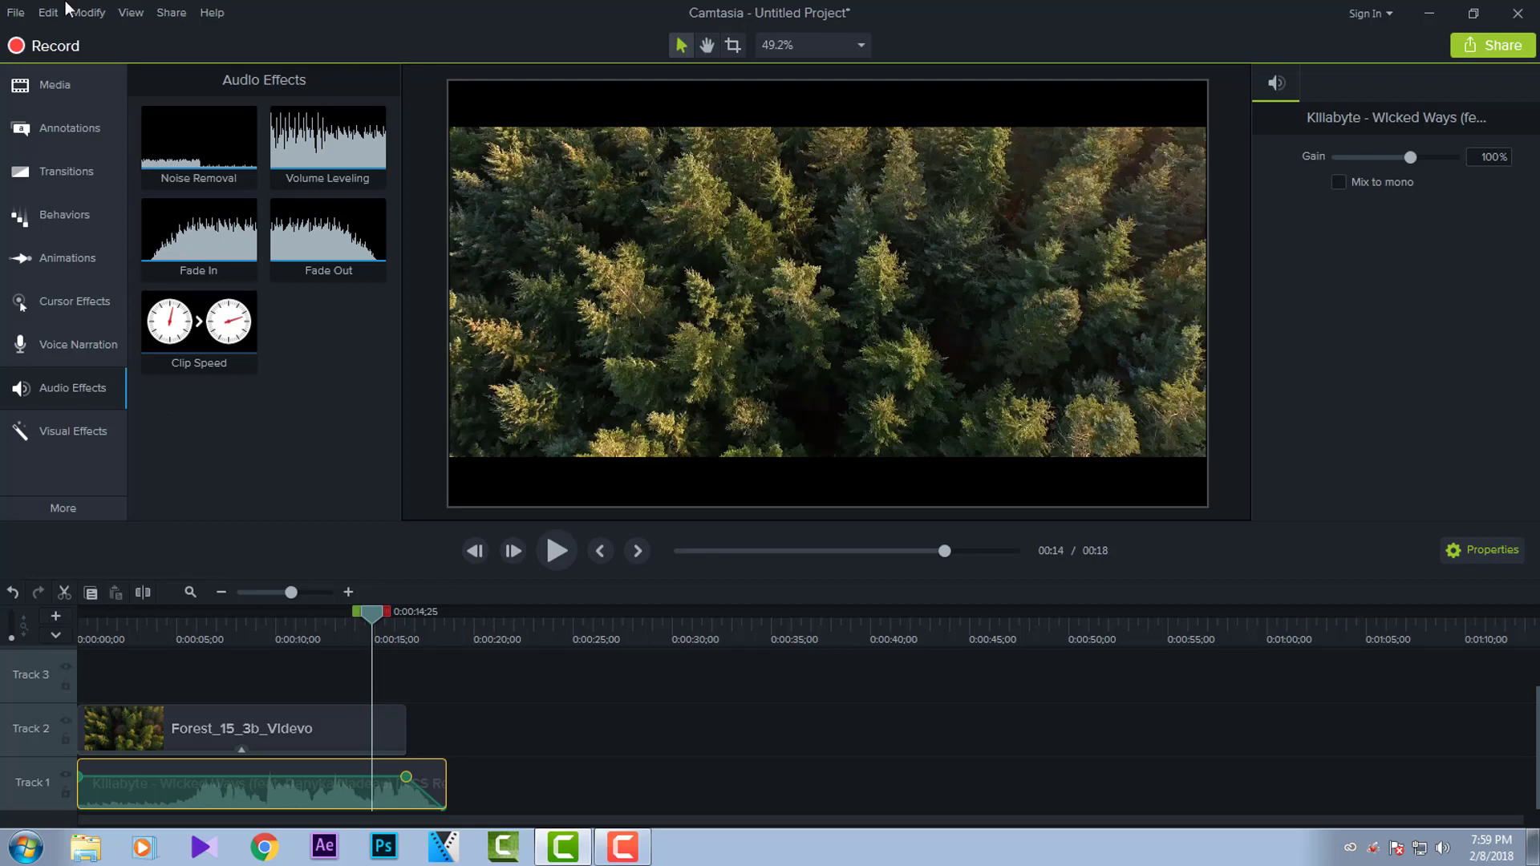
- Start a Share > Local File export in the Production Wizard, keeping MP4 format
click(172, 13)
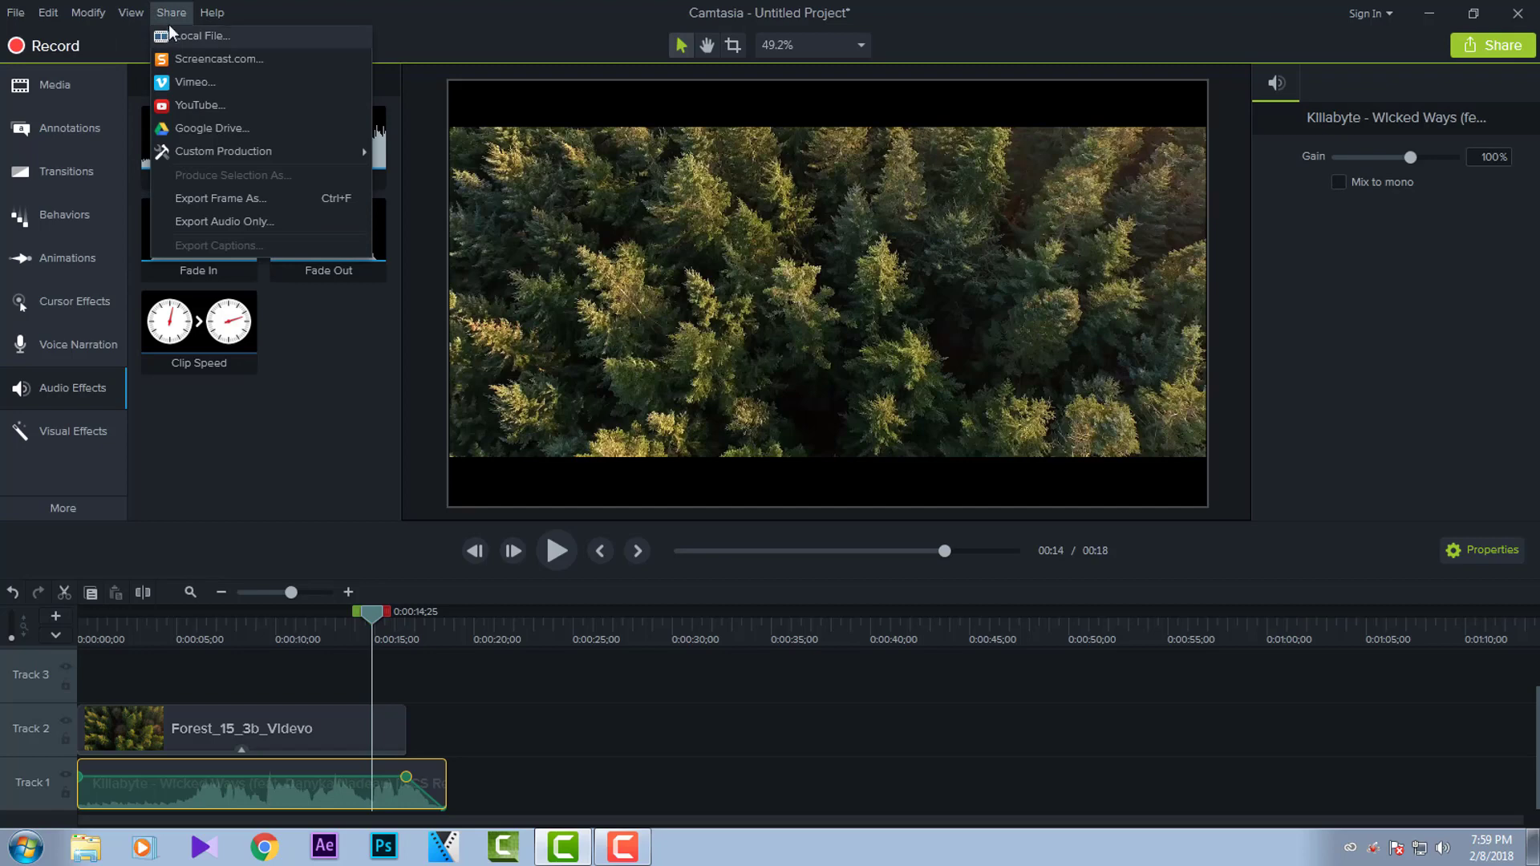
click(630, 789)
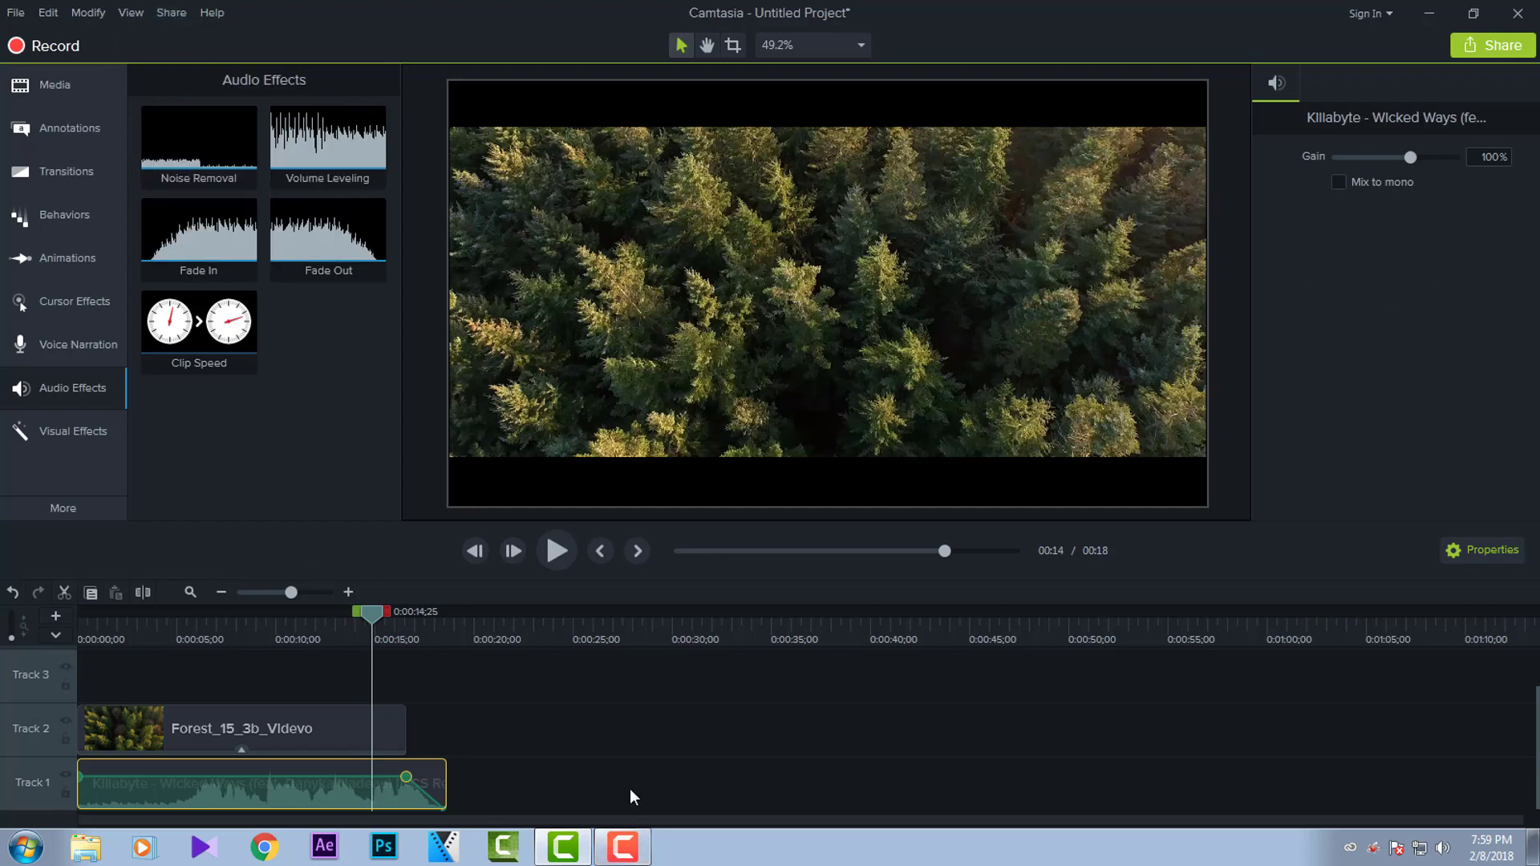
click(171, 12)
click(192, 36)
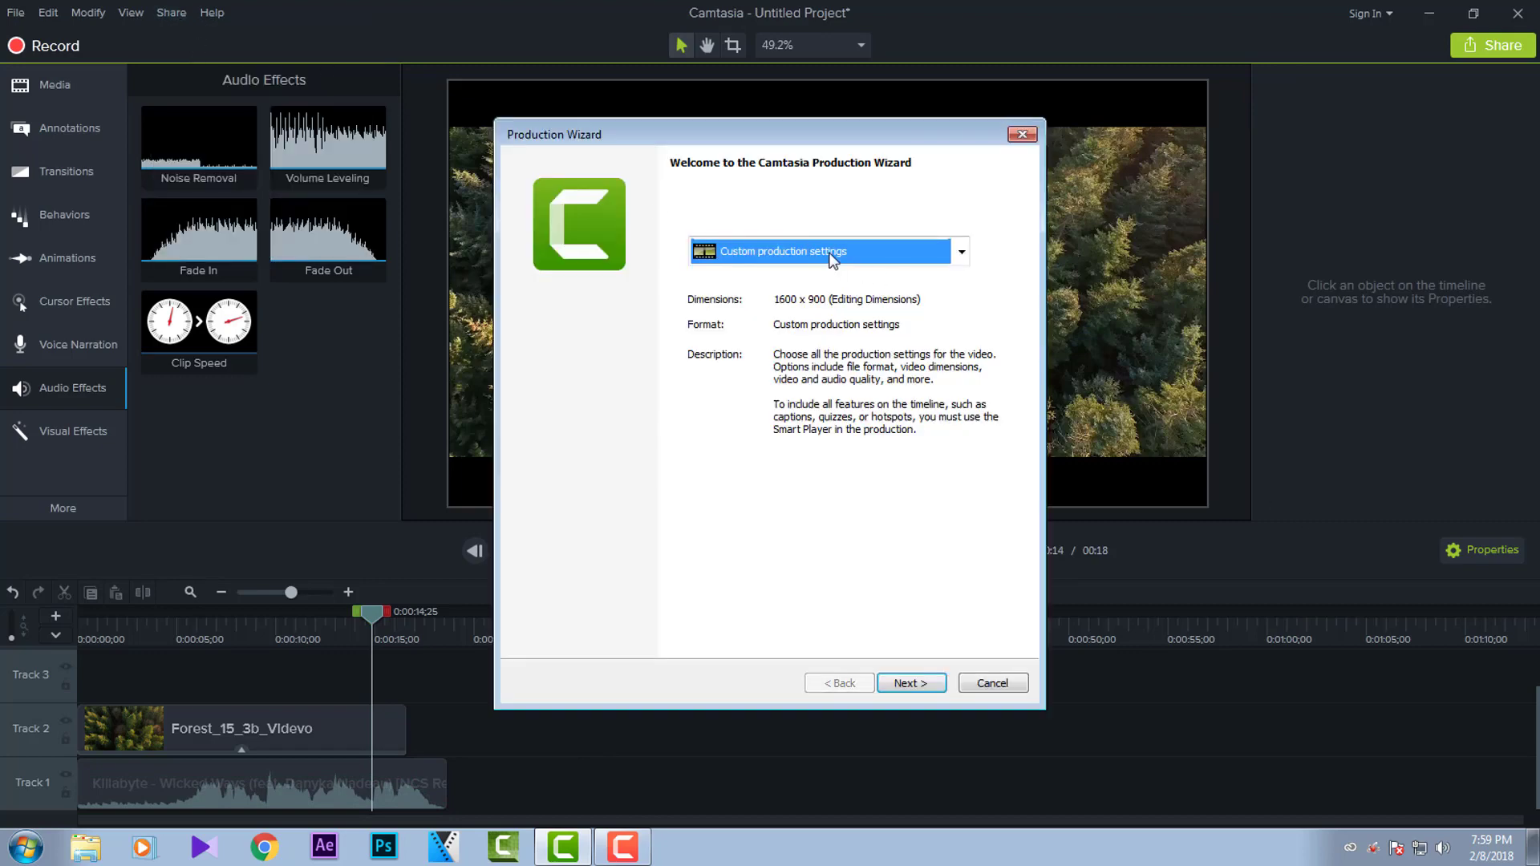
click(909, 683)
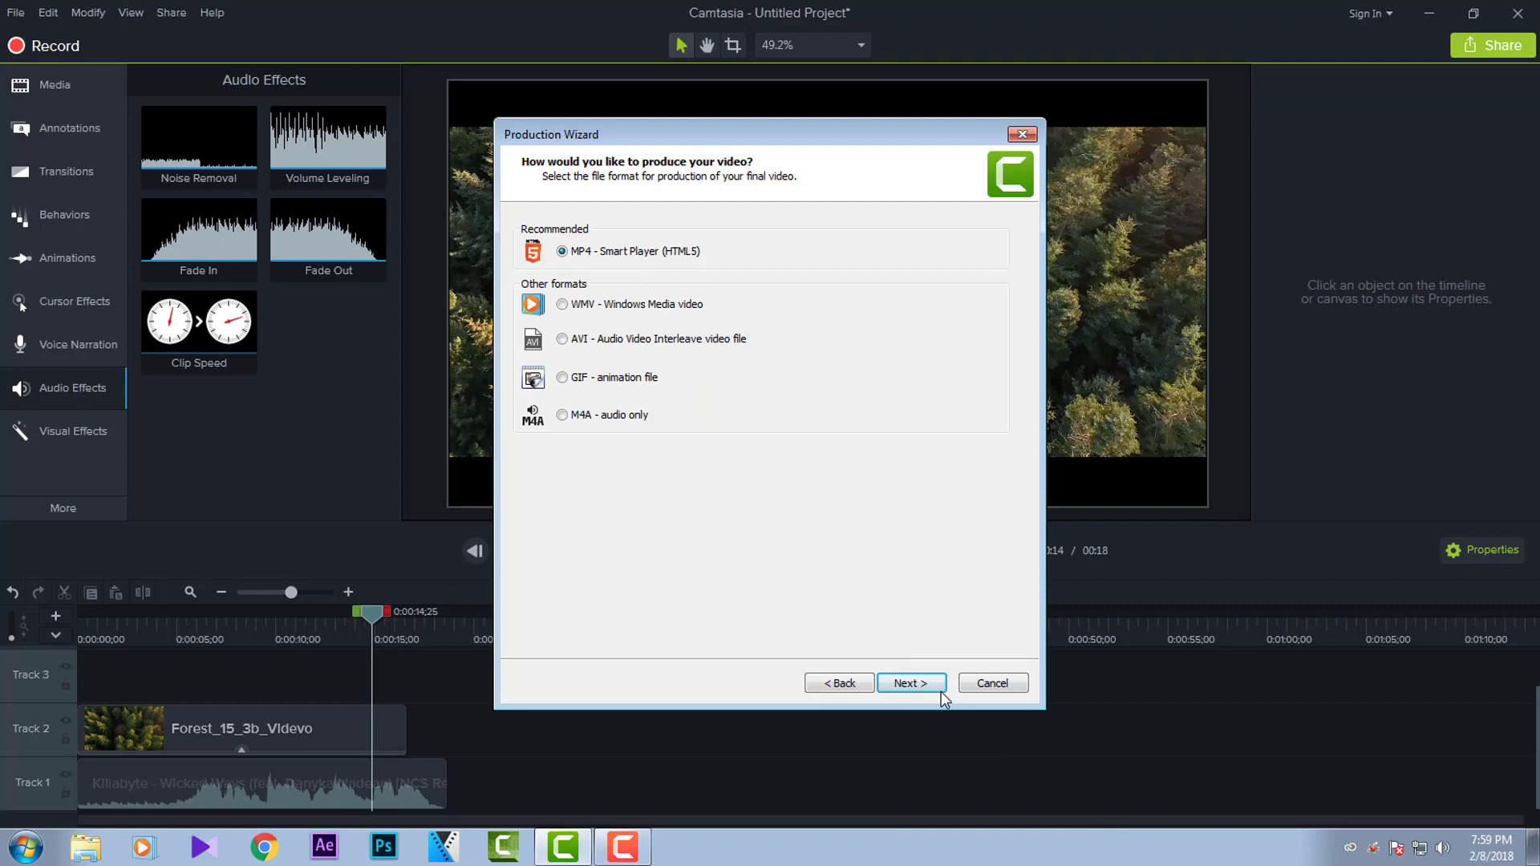
click(911, 684)
- Change the output video width from 1600 to 1920
click(593, 225)
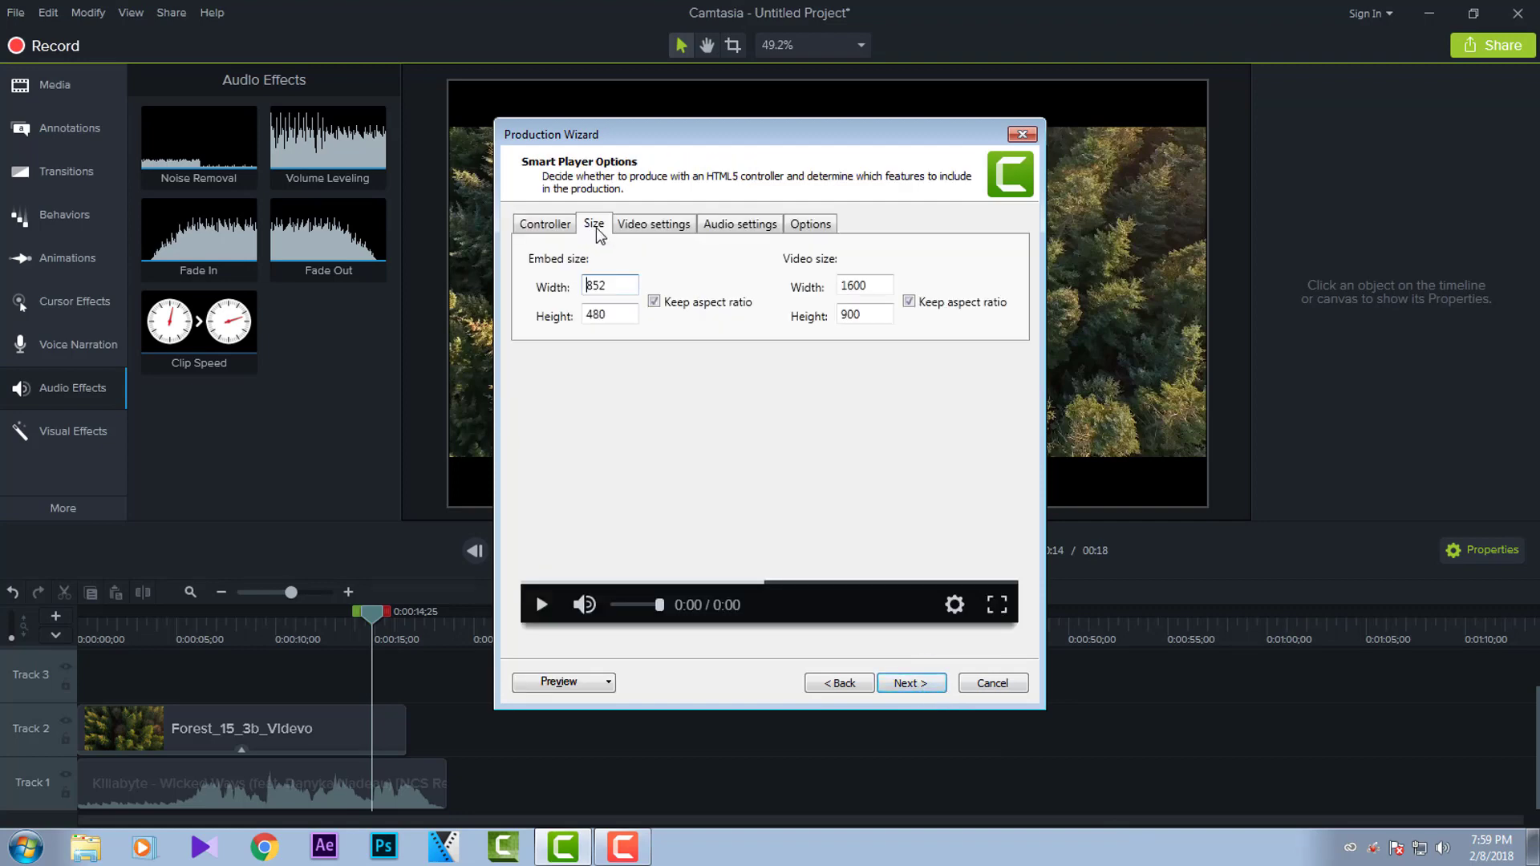
drag(843, 287, 874, 288)
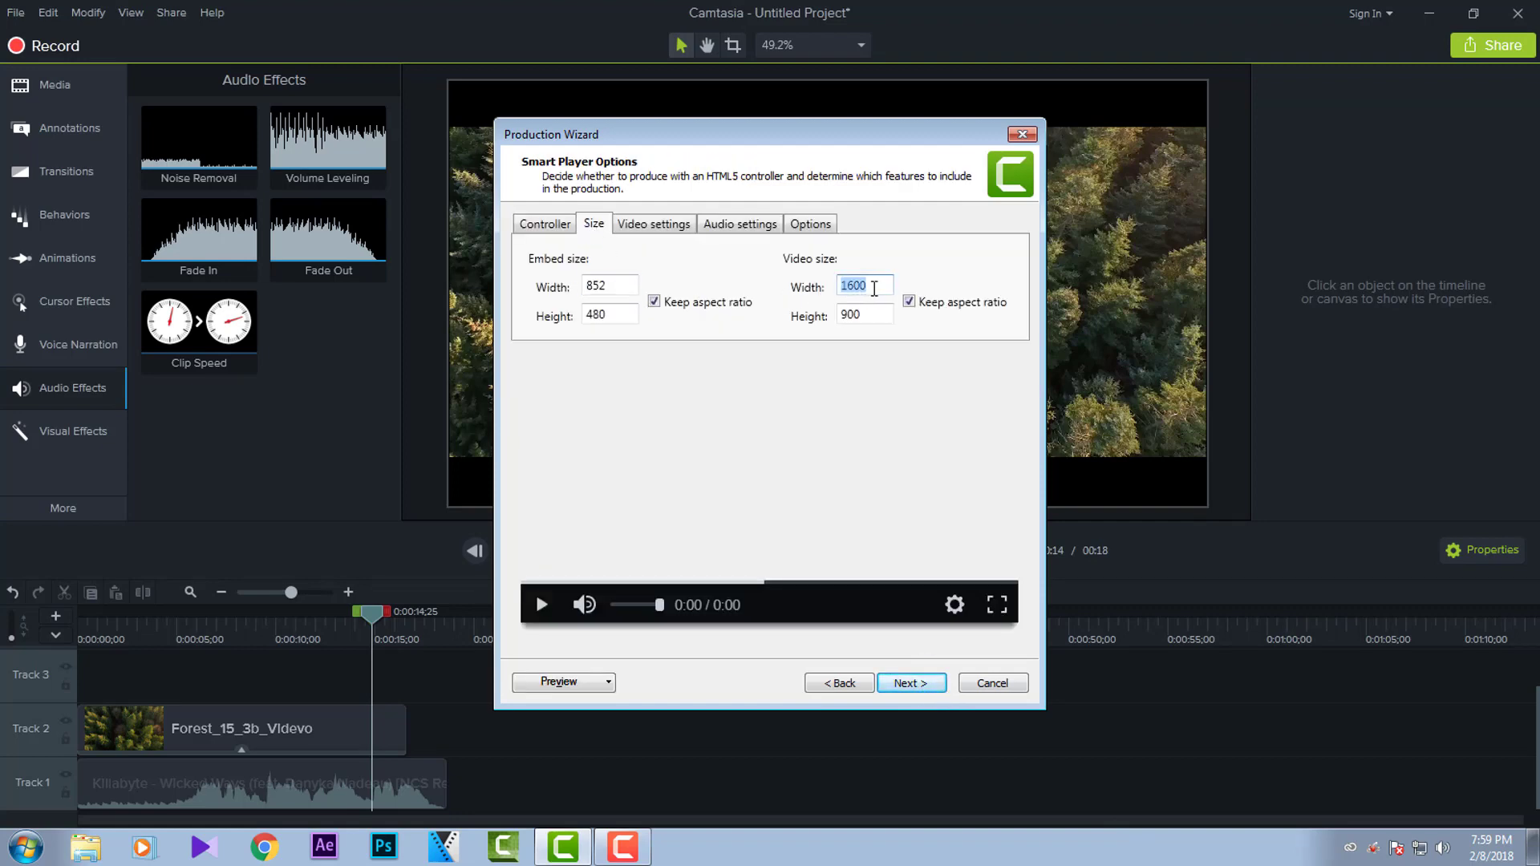
text(1920)
click(669, 230)
- Lower encoding quality to 50% and keep Quality encoding mode after trying Bitrate
drag(928, 290, 869, 304)
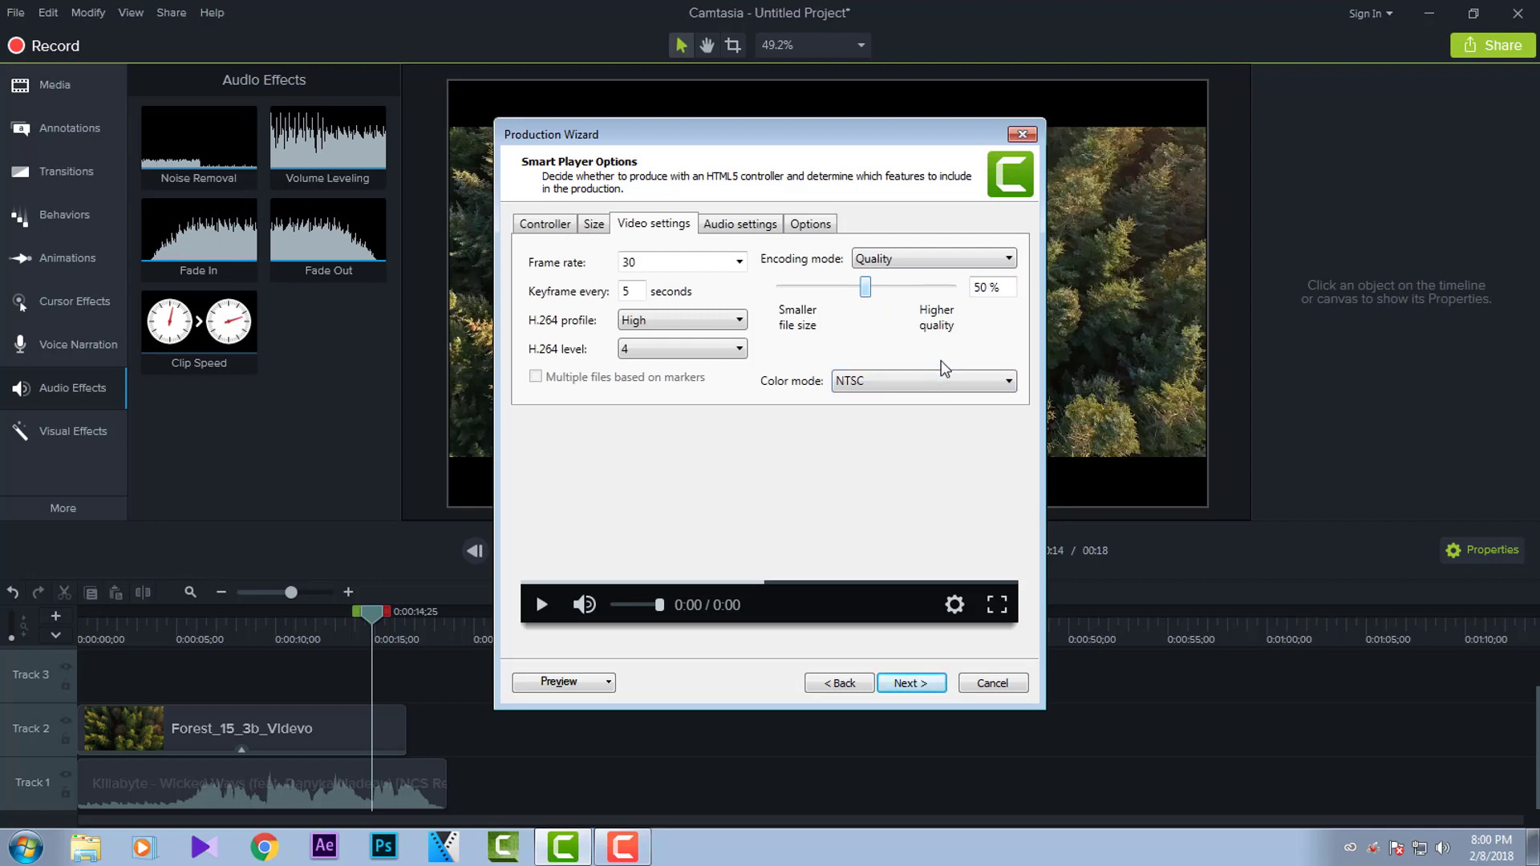
click(937, 257)
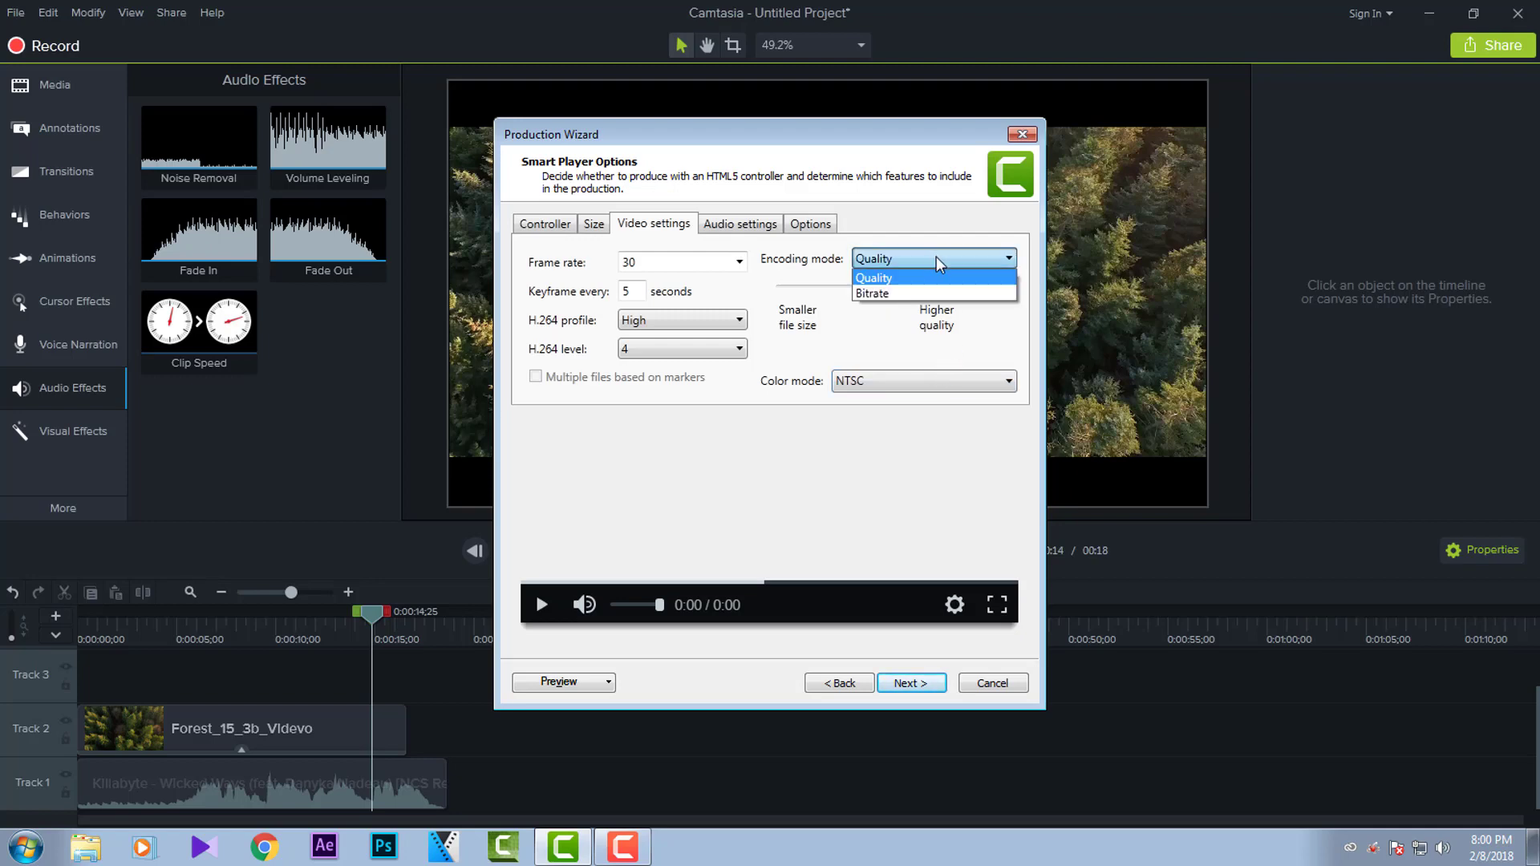
click(894, 255)
click(891, 292)
click(903, 259)
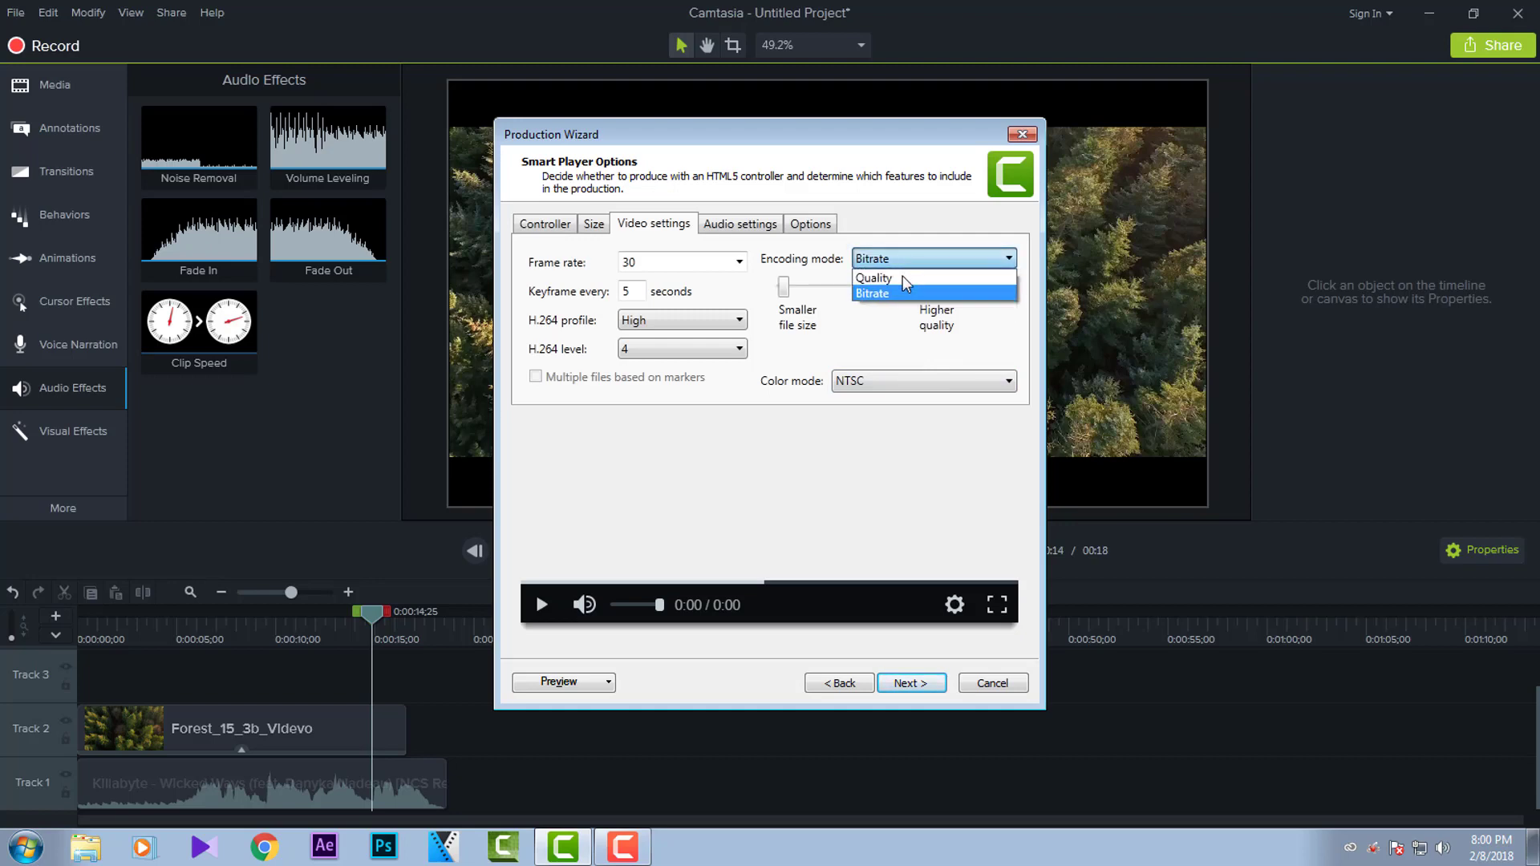
click(903, 279)
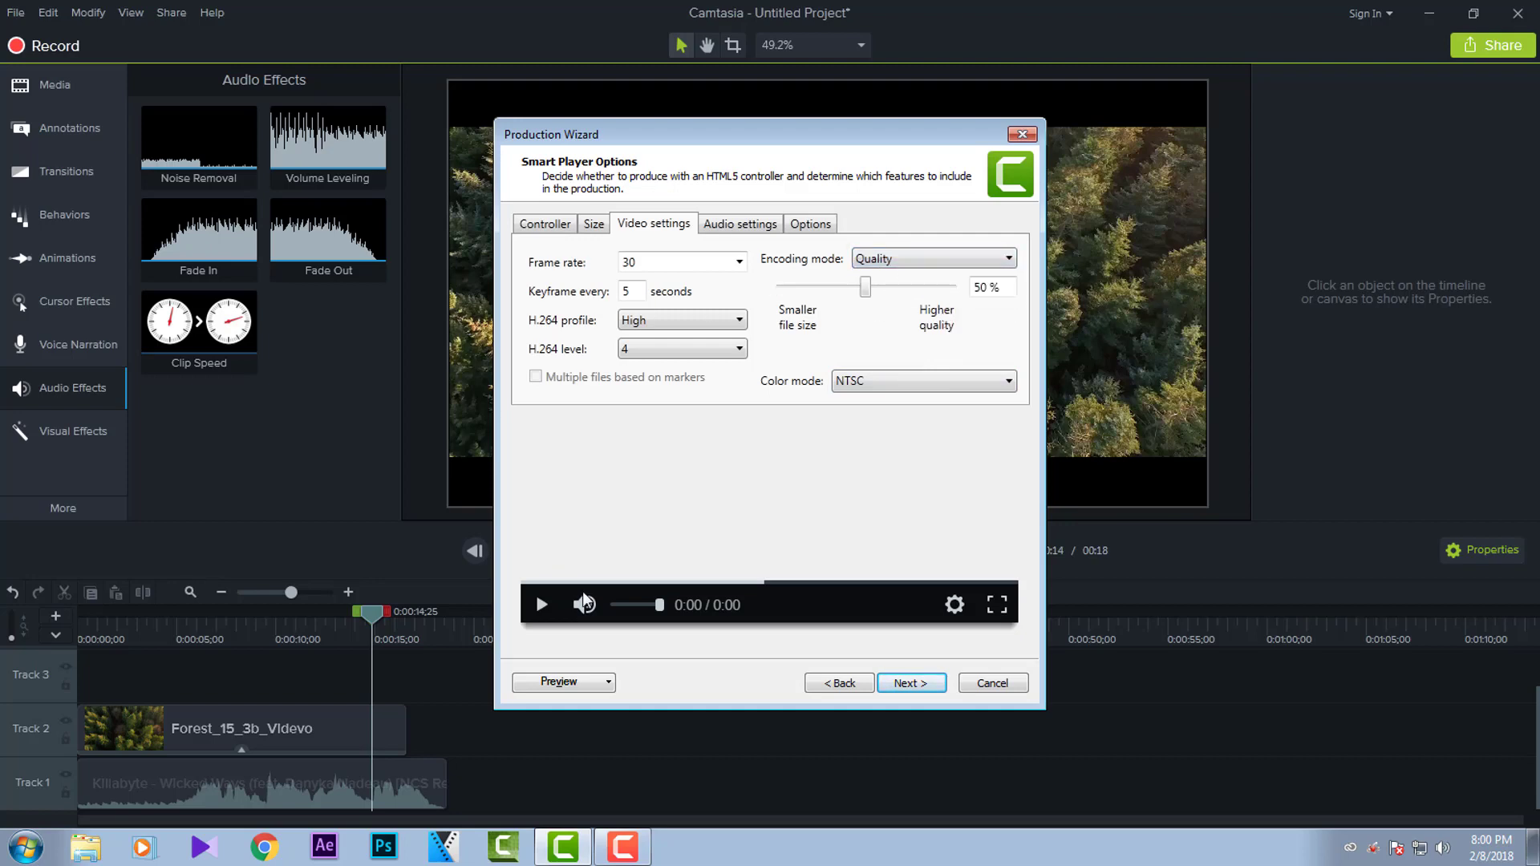
- Set the H.264 profile to Baseline and the H.264 level to Auto
click(650, 318)
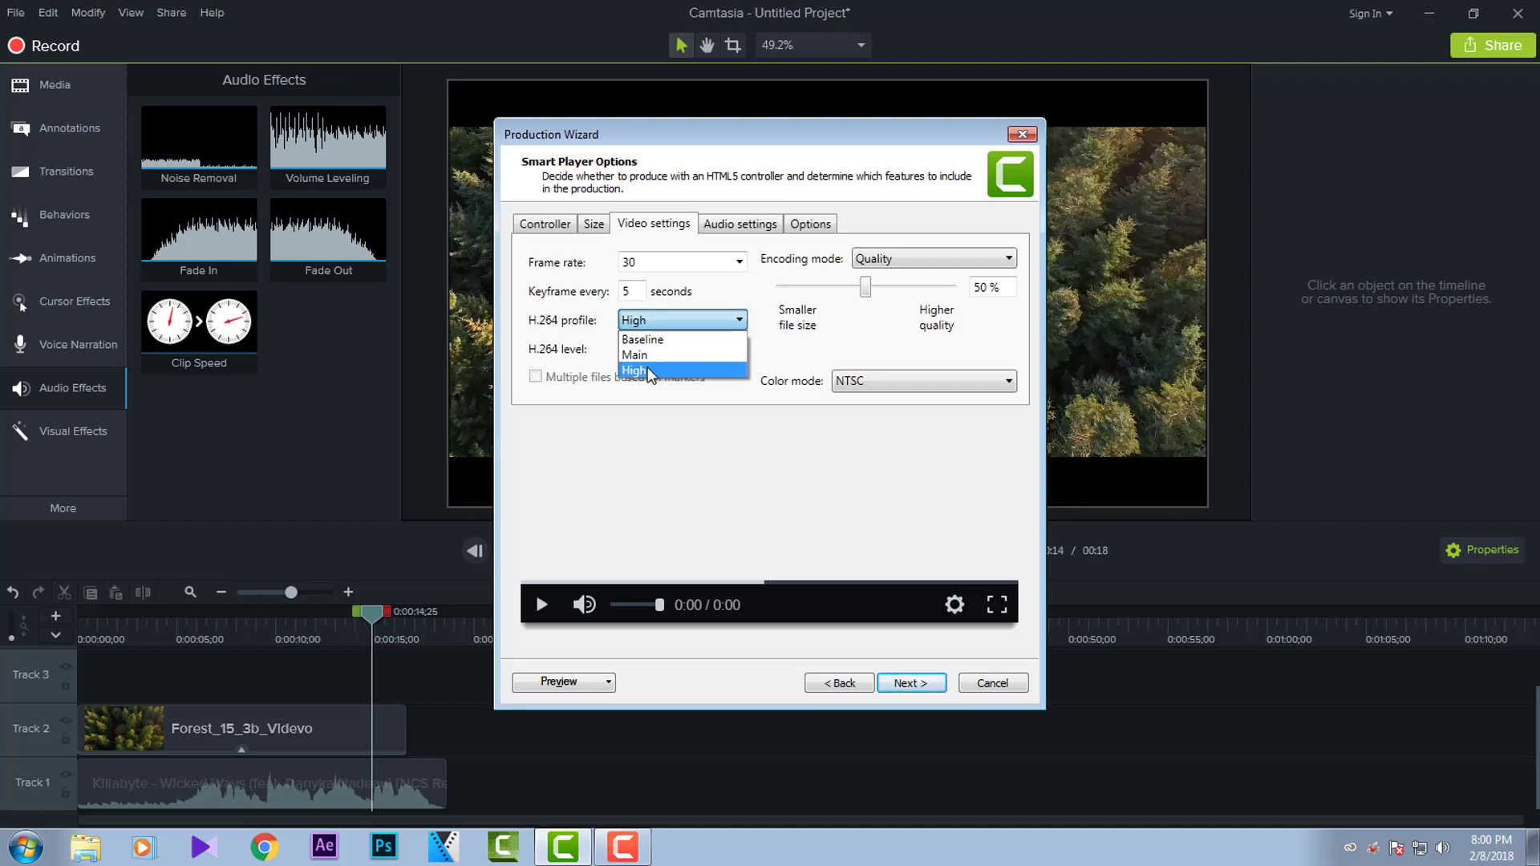
click(668, 340)
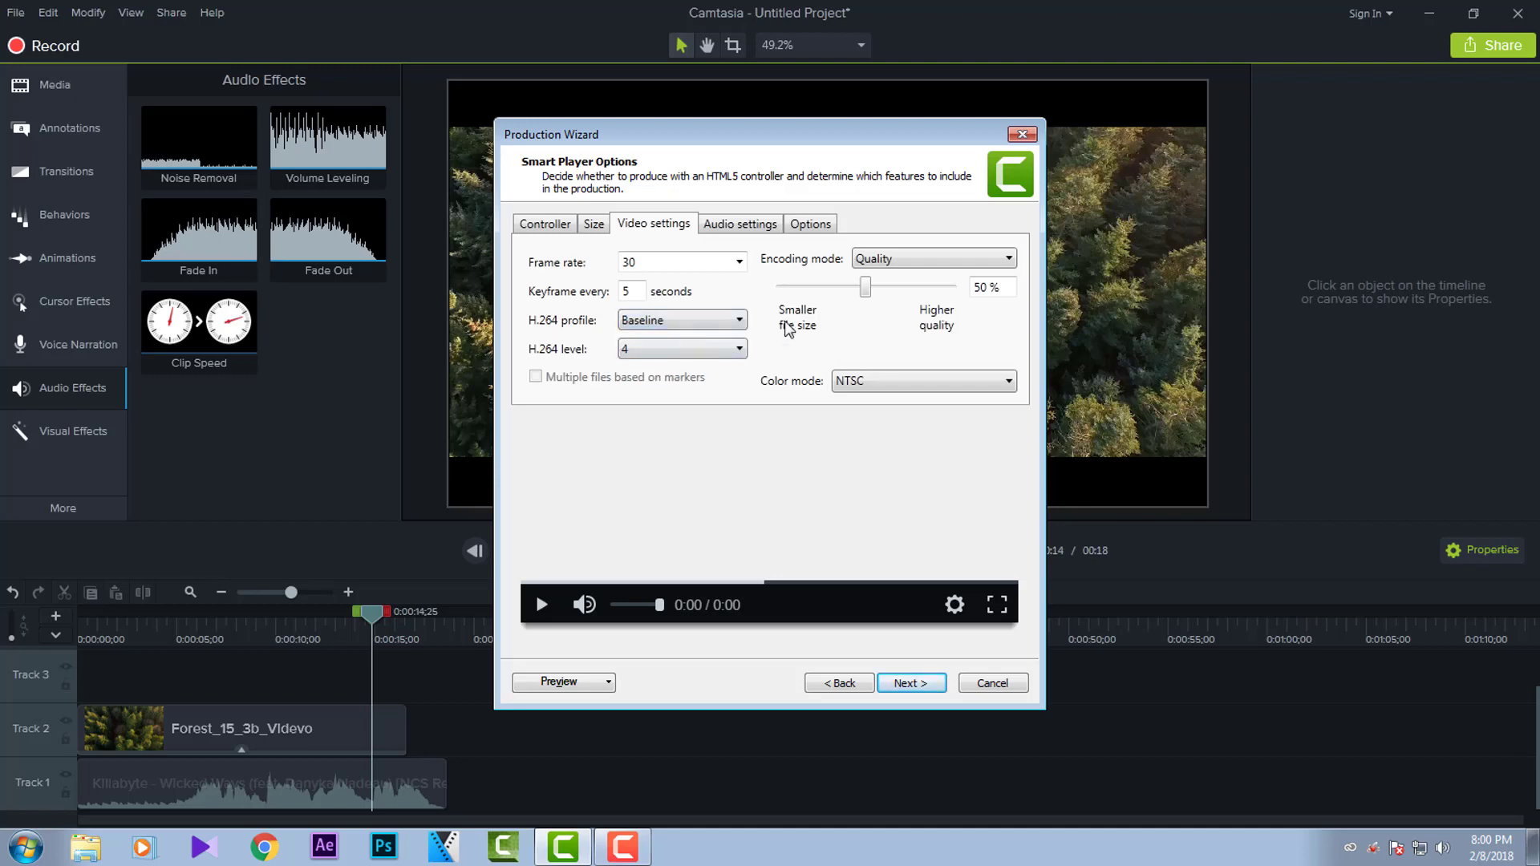
click(720, 351)
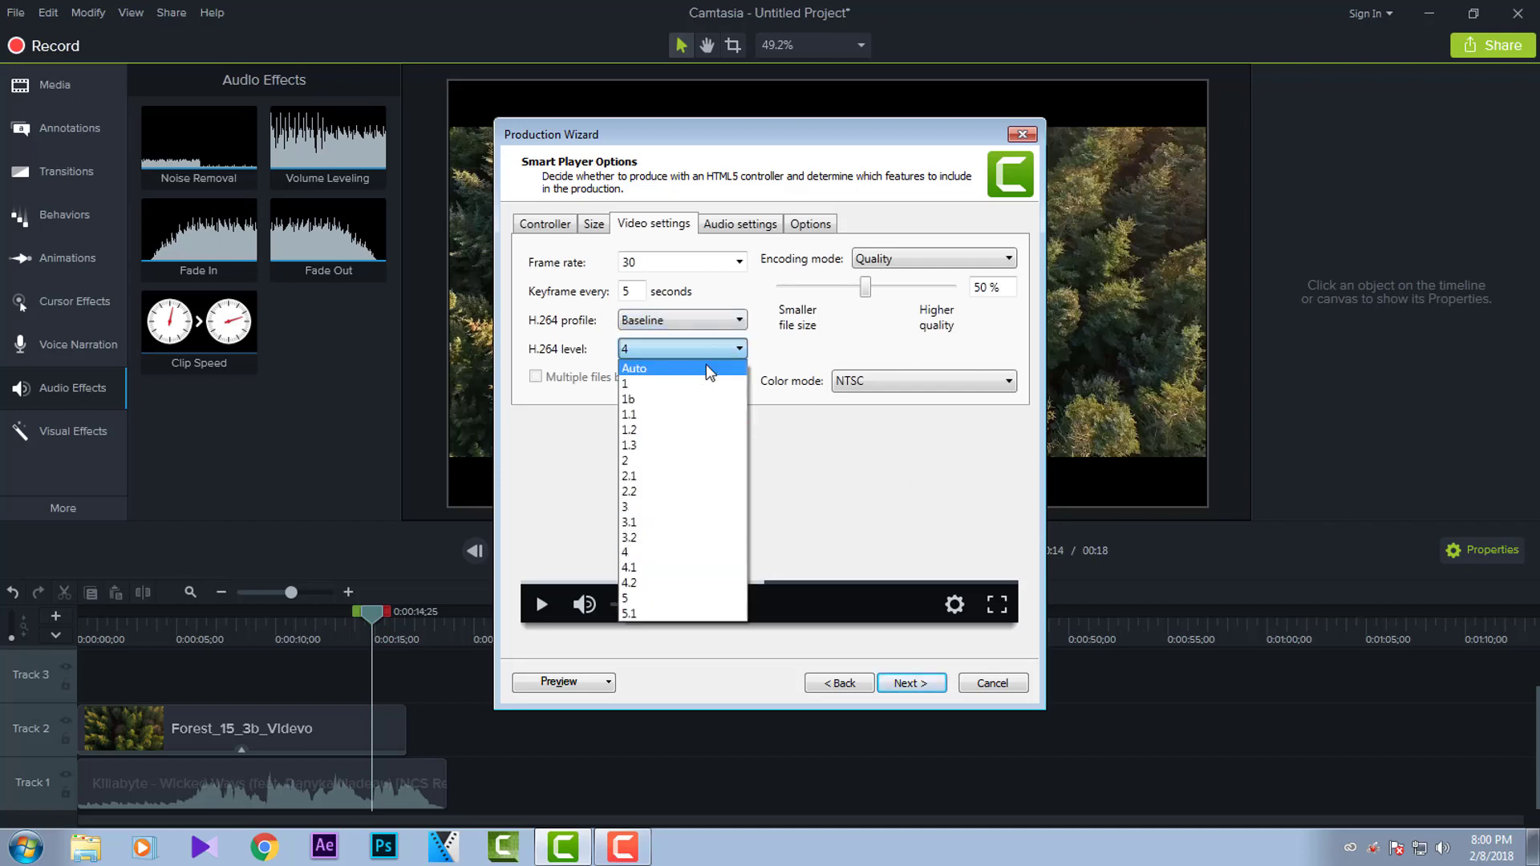
click(706, 367)
click(711, 349)
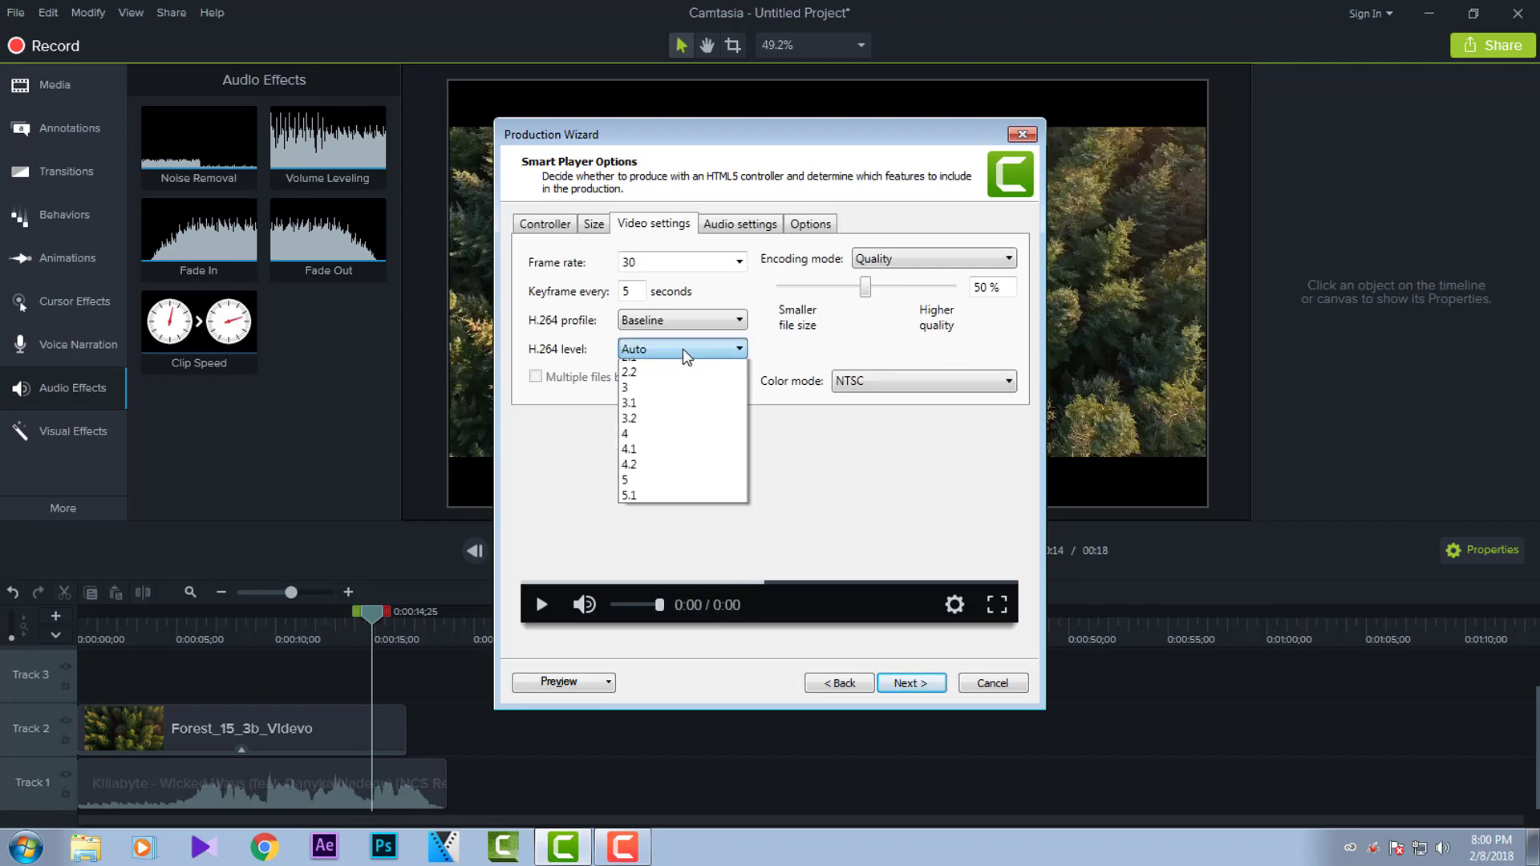
click(818, 521)
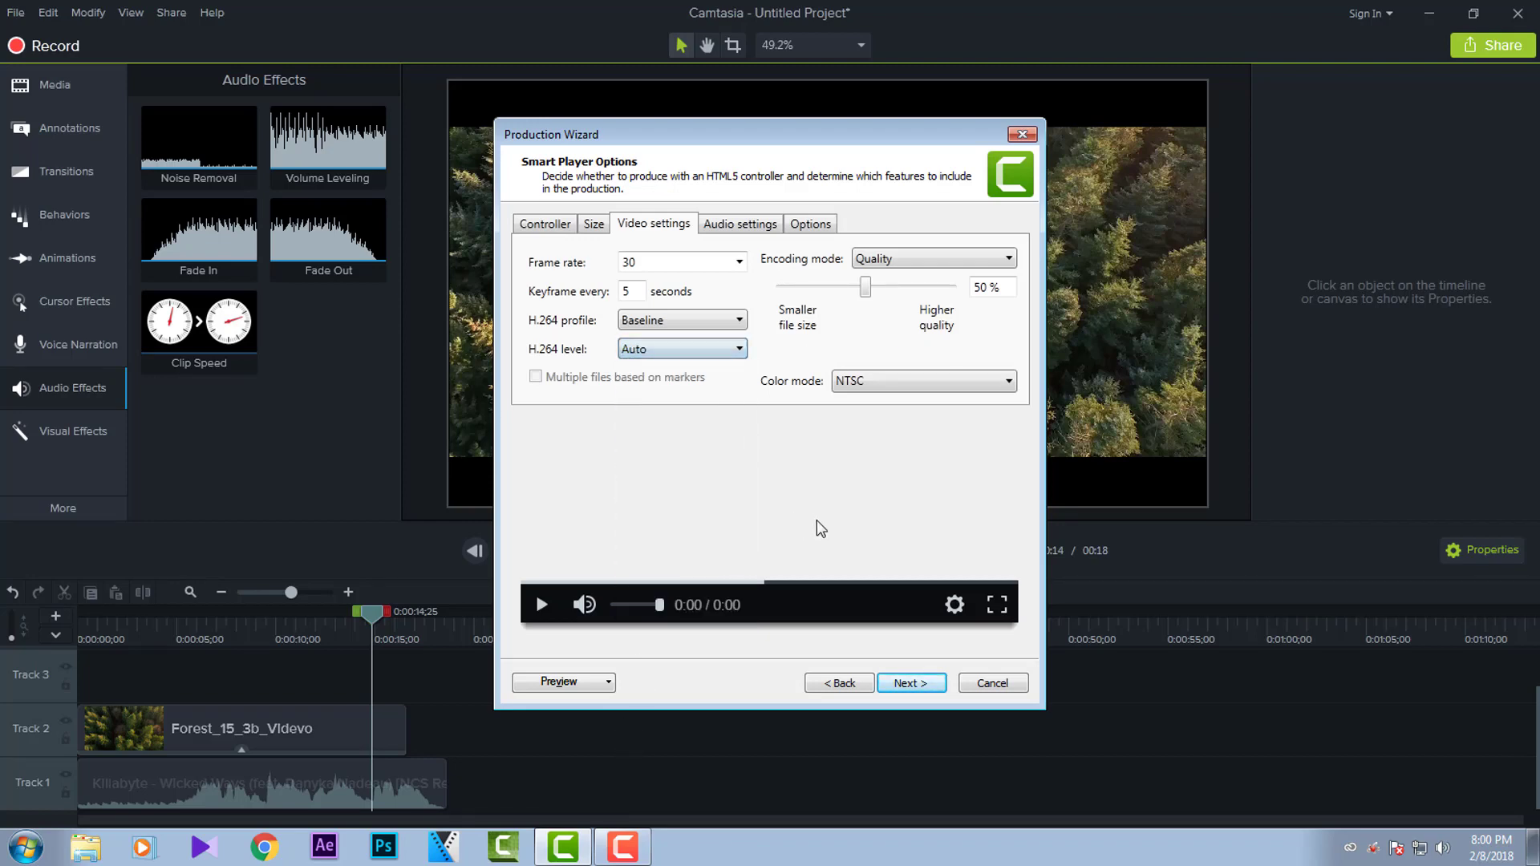
click(697, 357)
click(697, 357)
click(680, 321)
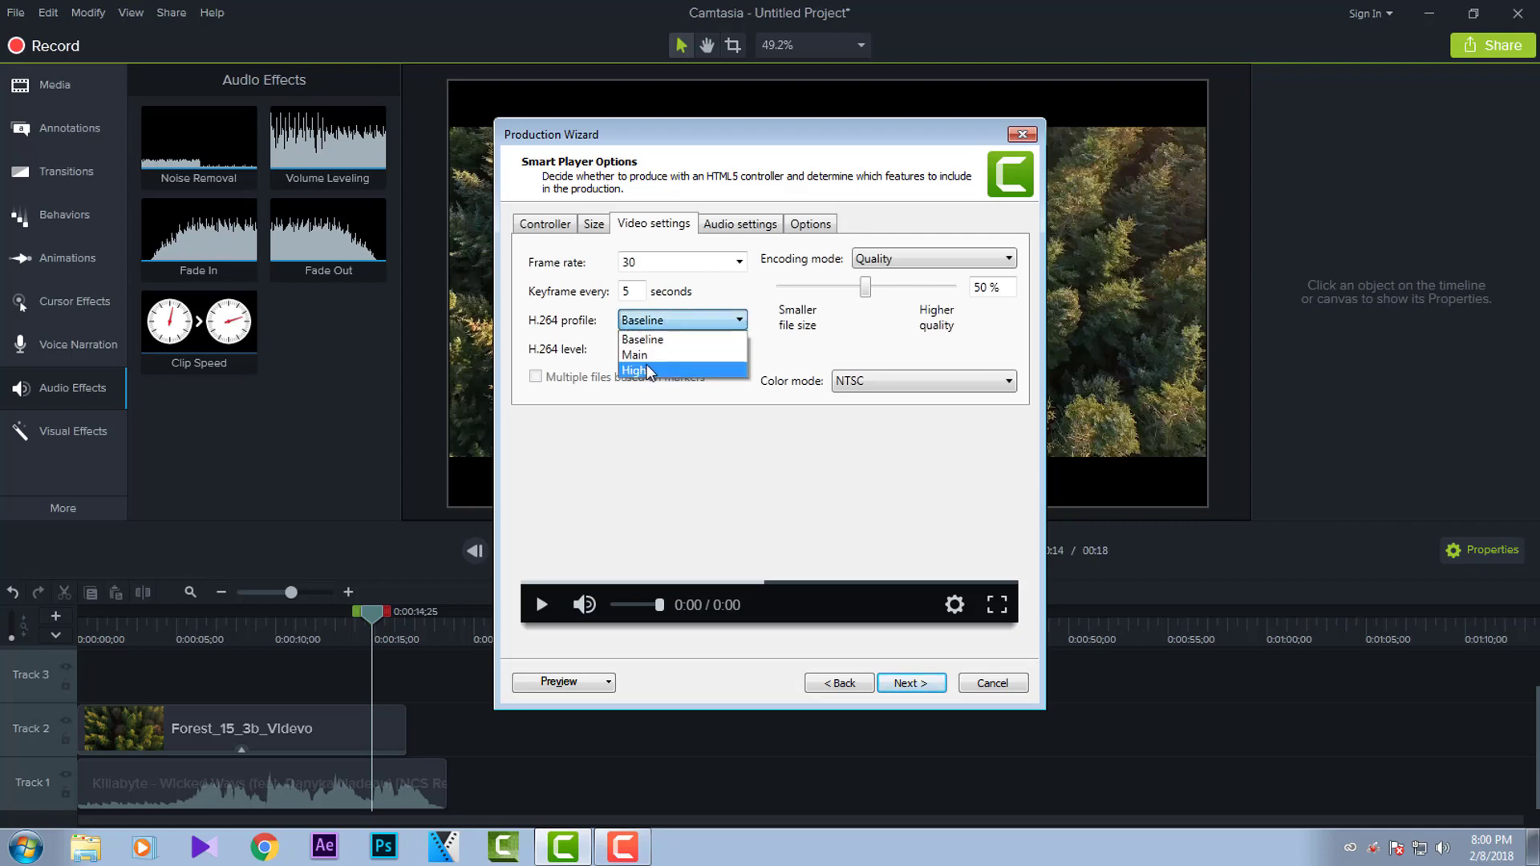
click(642, 339)
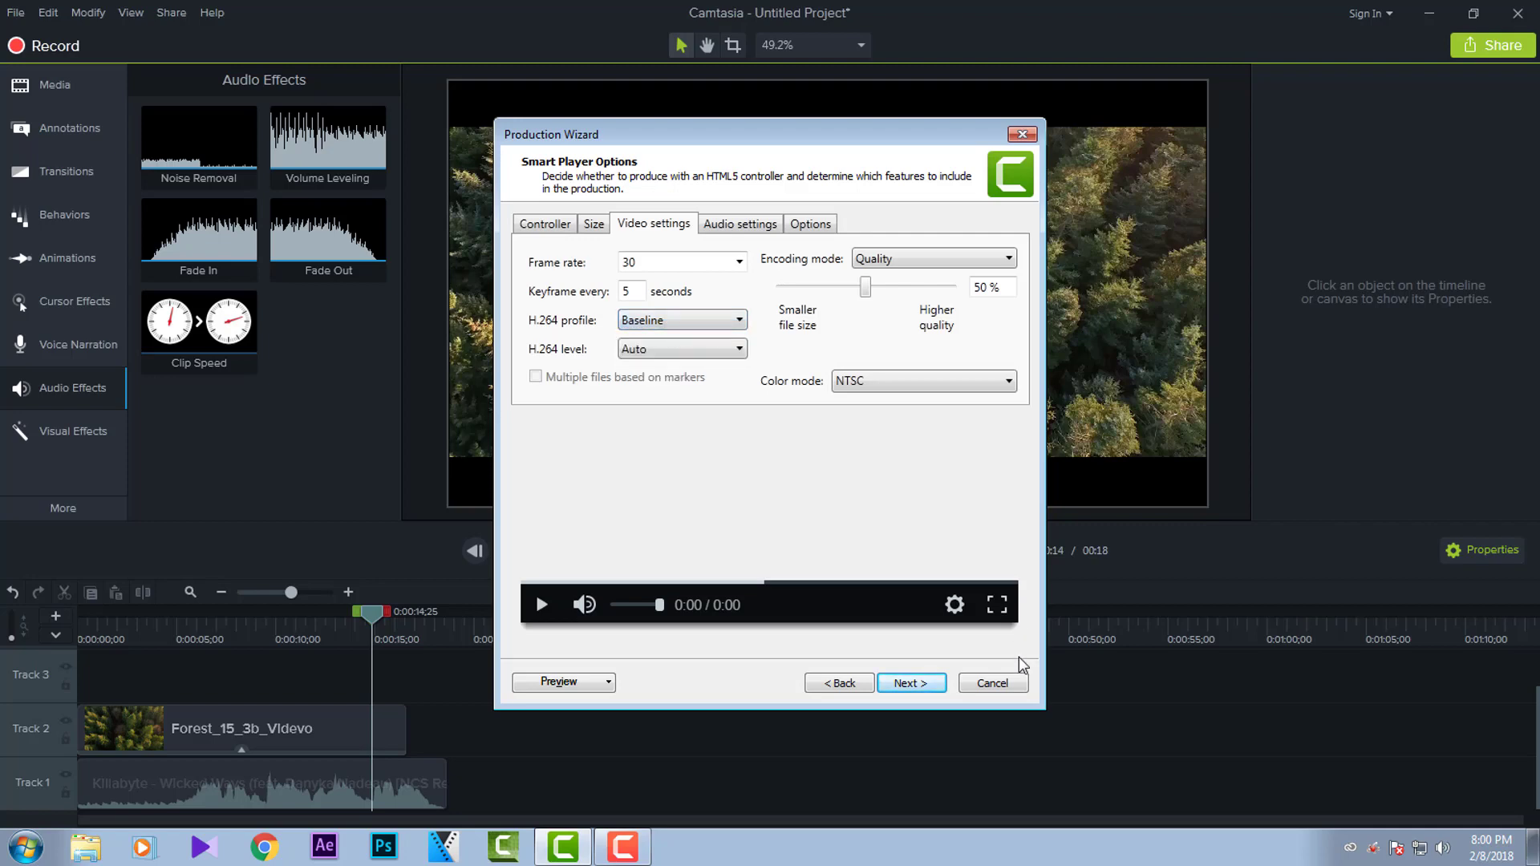
- Keep the Baseline Smart Player settings and default video options, advancing to Produce Video
click(910, 684)
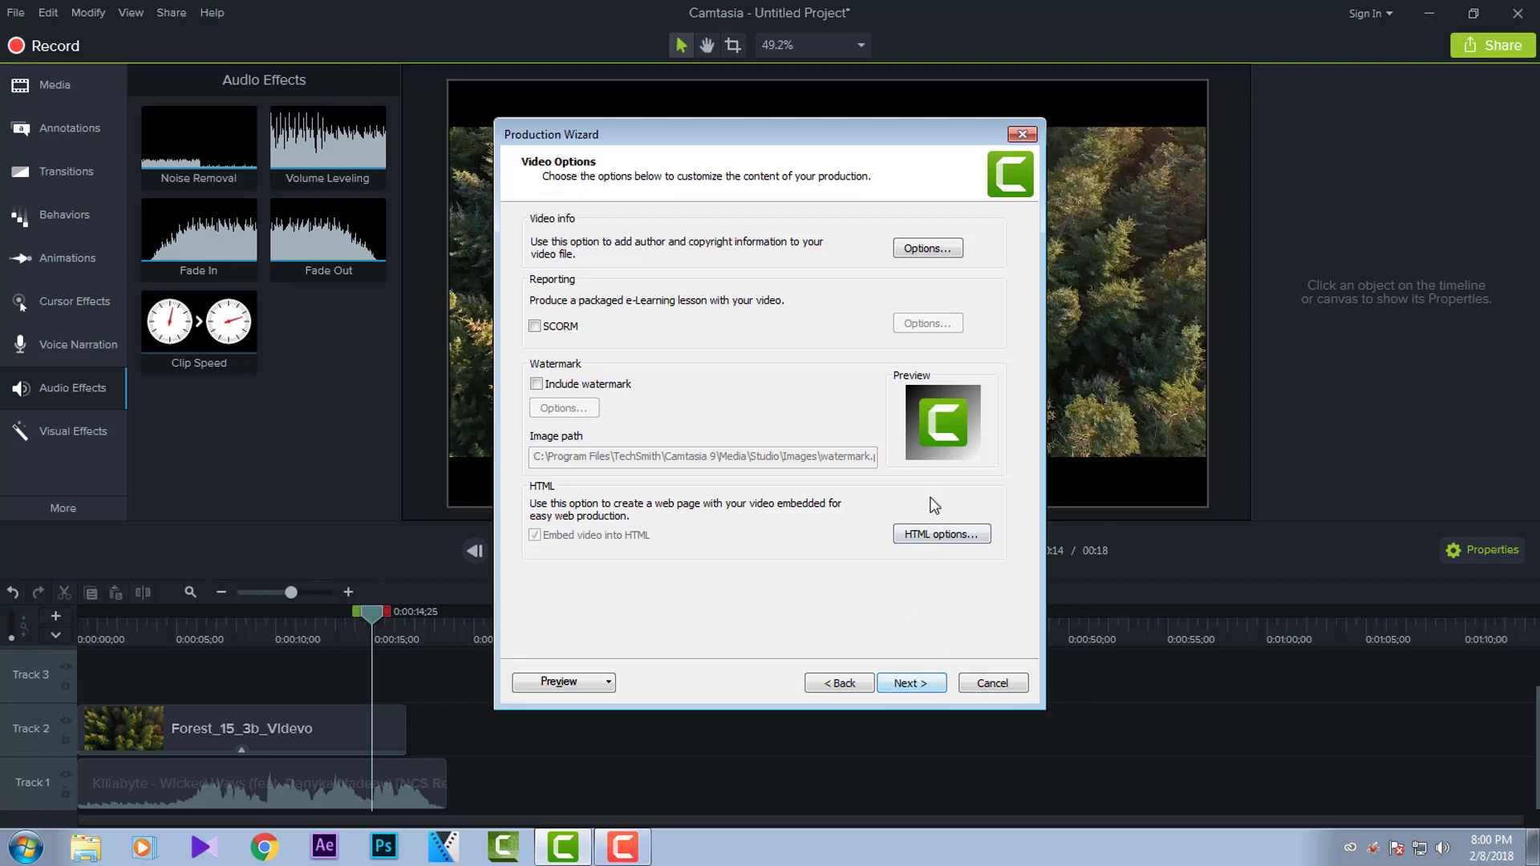
click(925, 683)
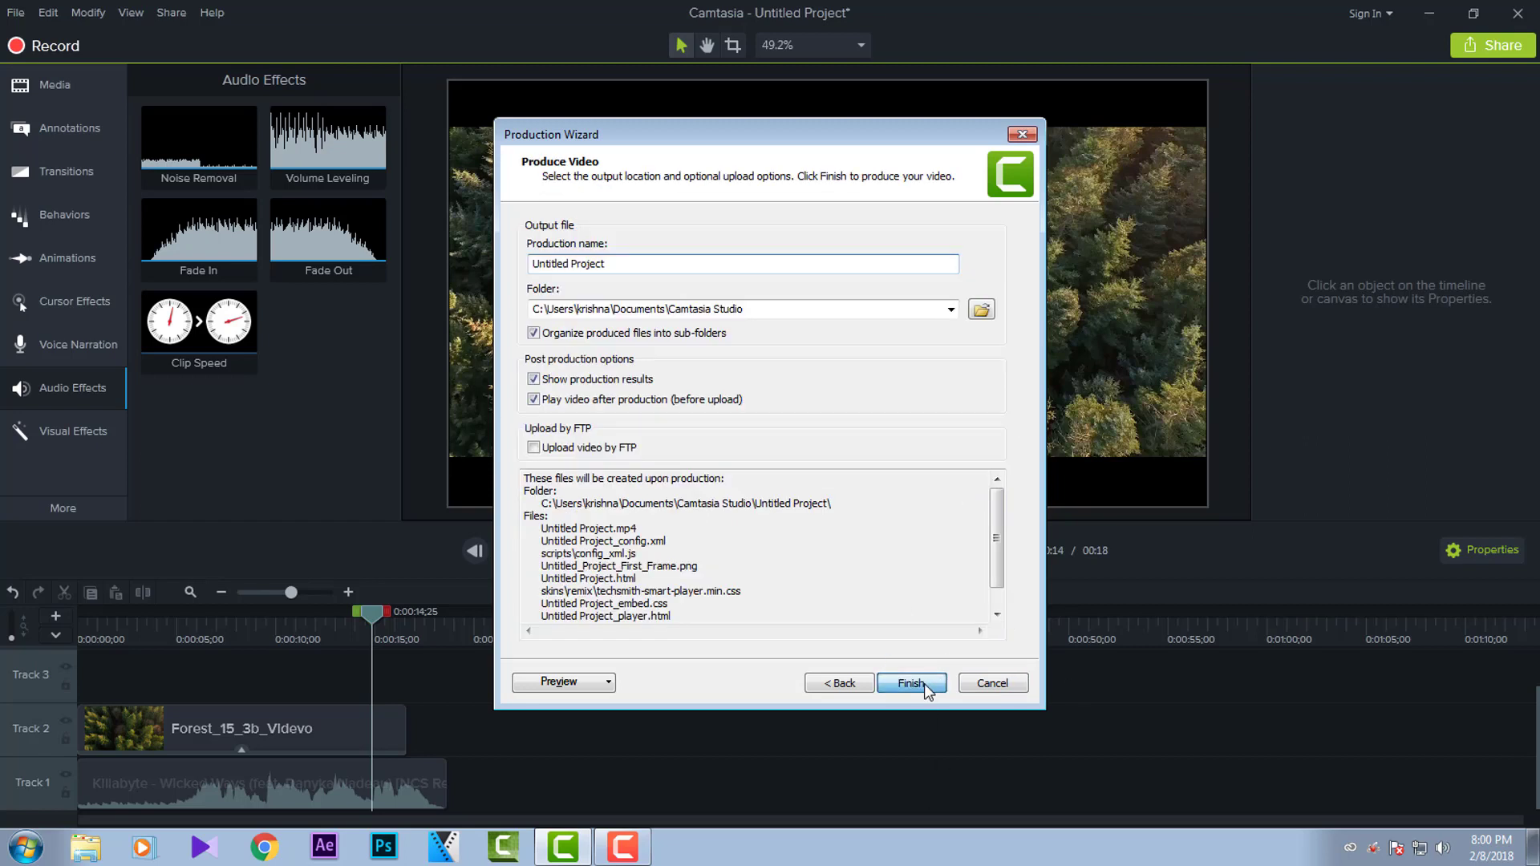